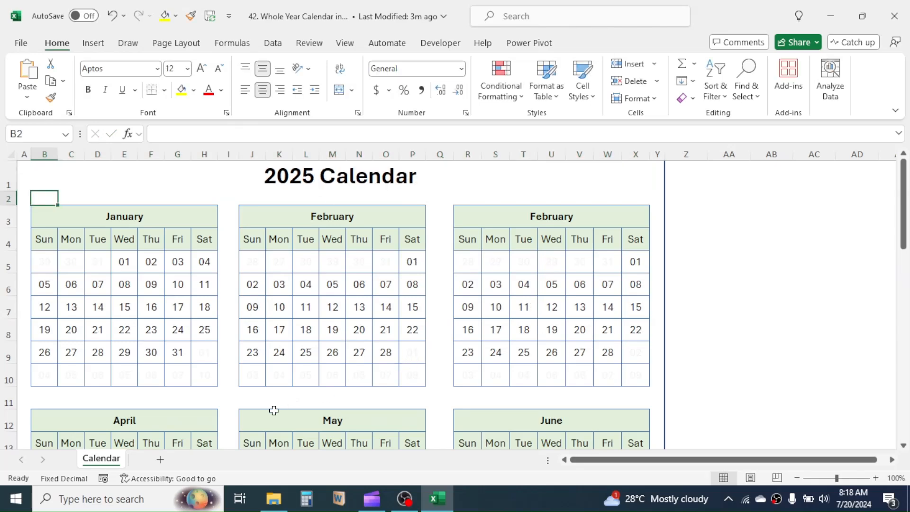
- Add a new worksheet and enter the year 2024 in cell B1
{"action": "left_click", "coordinate": [160, 459]}
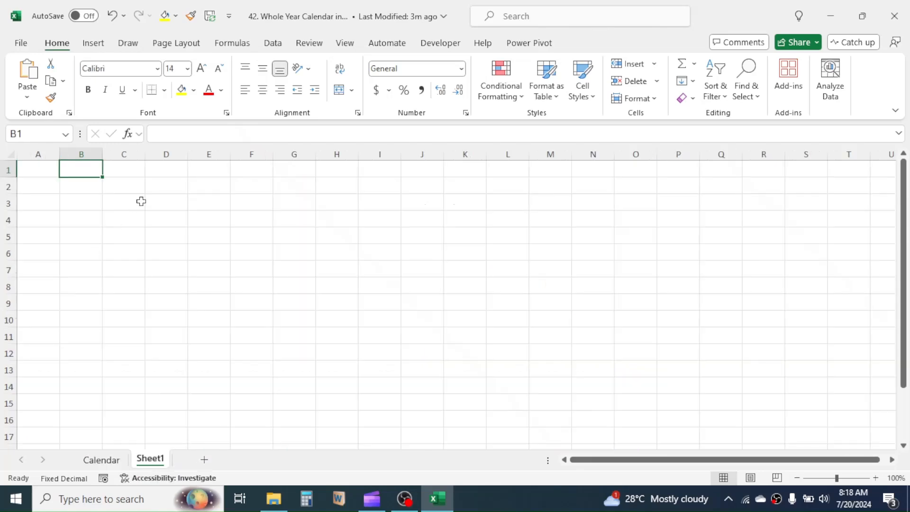
{"action": "type", "text": "2024"}
{"action": "key", "text": "Return"}
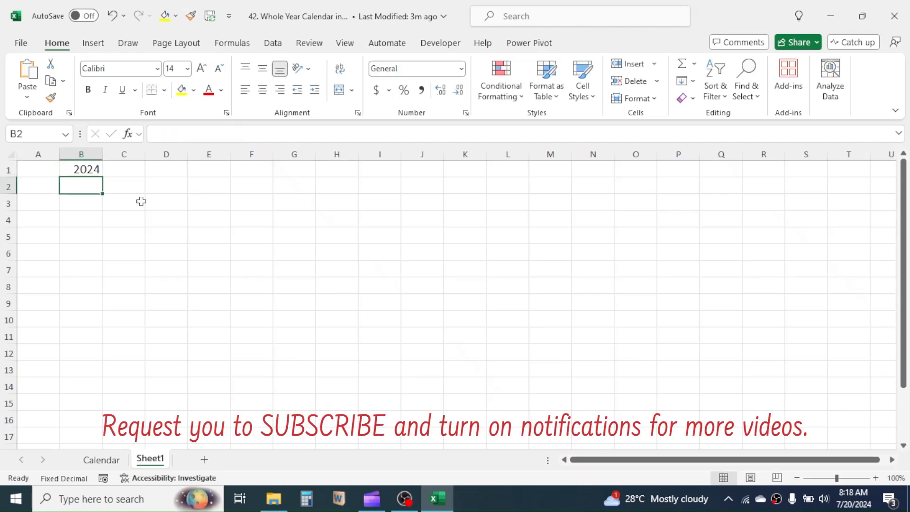
- Enter SUN in B4 and fill the weekday headings across to SAT in H4
{"action": "left_click", "coordinate": [73, 219]}
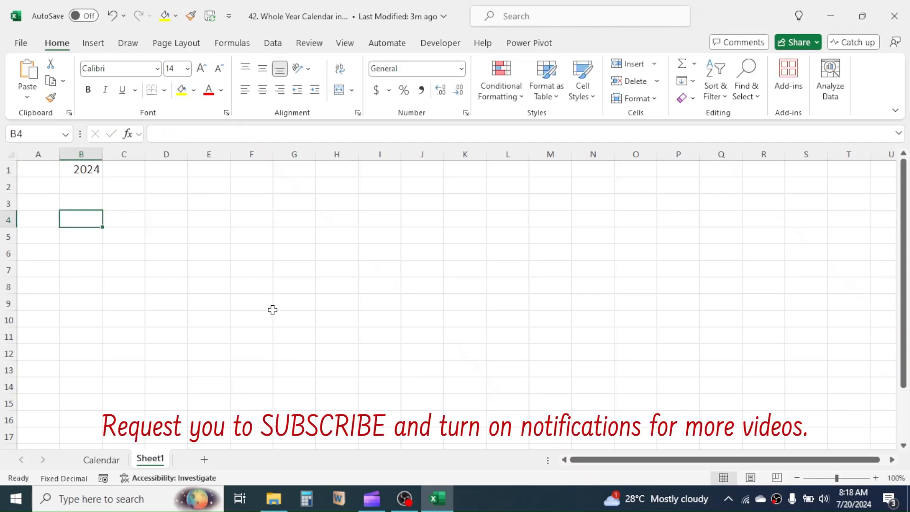
{"action": "type", "text": "SUN"}
{"action": "key", "text": "Return"}
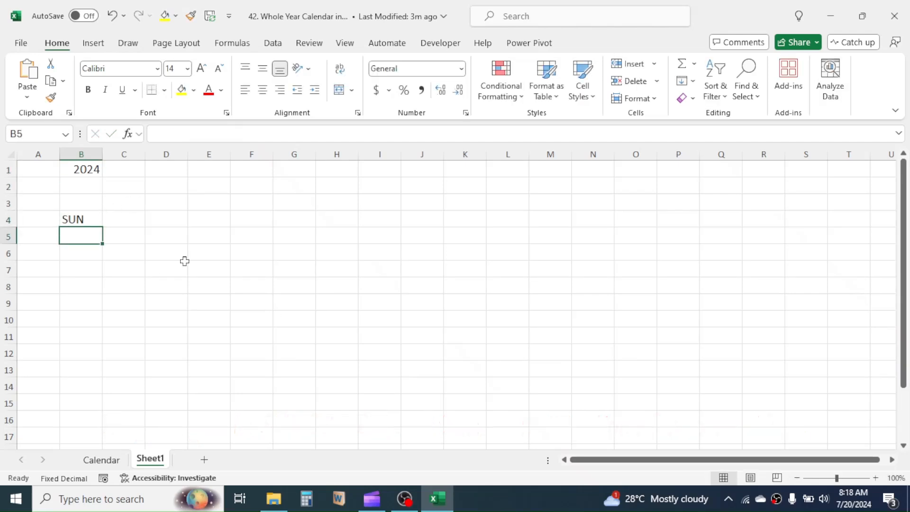
{"action": "left_click", "coordinate": [84, 216]}
{"action": "left_click_drag", "start_coordinate": [103, 227], "coordinate": [339, 221]}
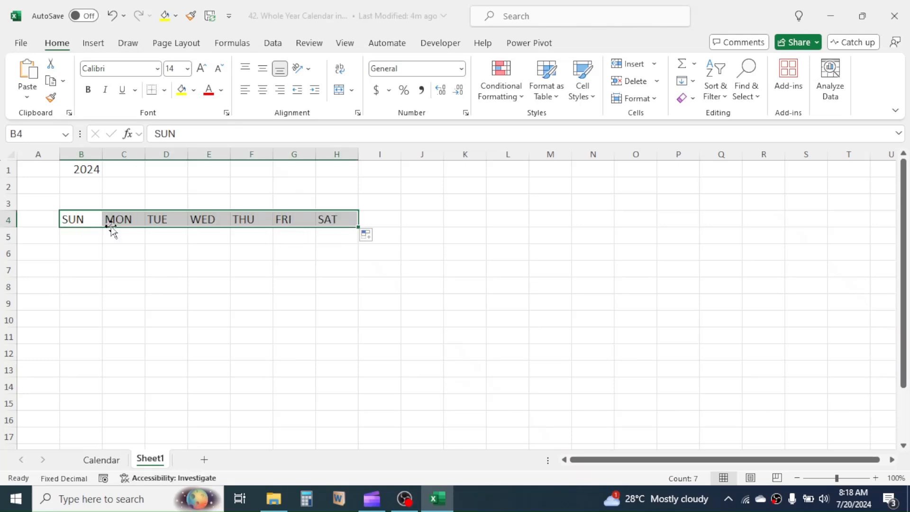
- Merge and center B3:H3 and enter the formula =DATE($B$1,1,1) in it
{"action": "left_click_drag", "start_coordinate": [89, 201], "coordinate": [333, 200]}
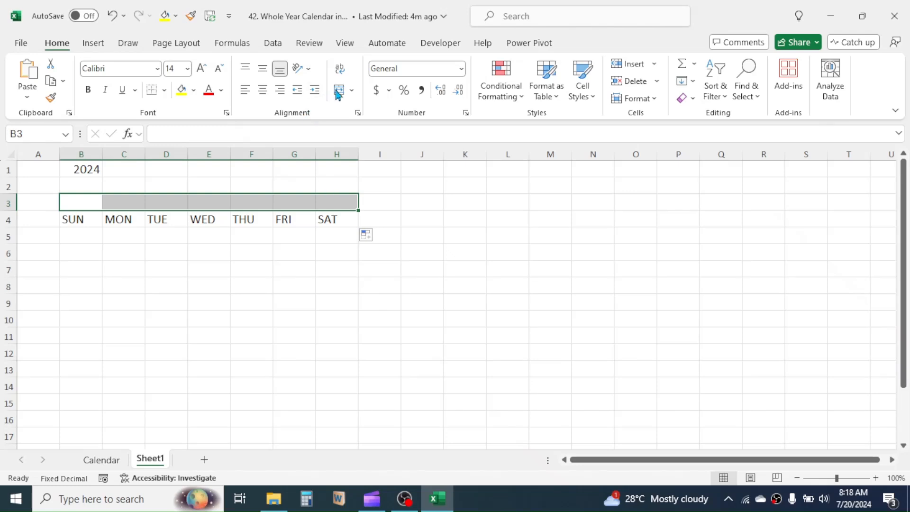
{"action": "left_click", "coordinate": [342, 93]}
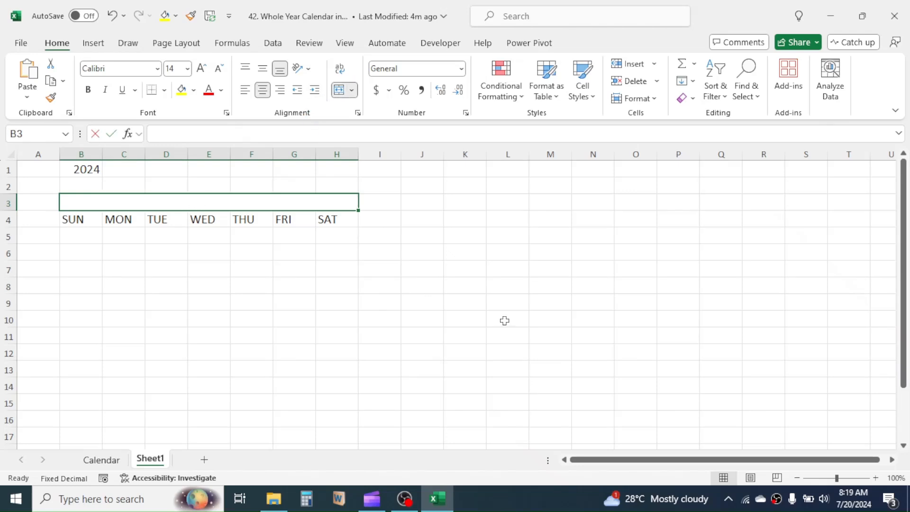
{"action": "type", "text": "=DAT"}
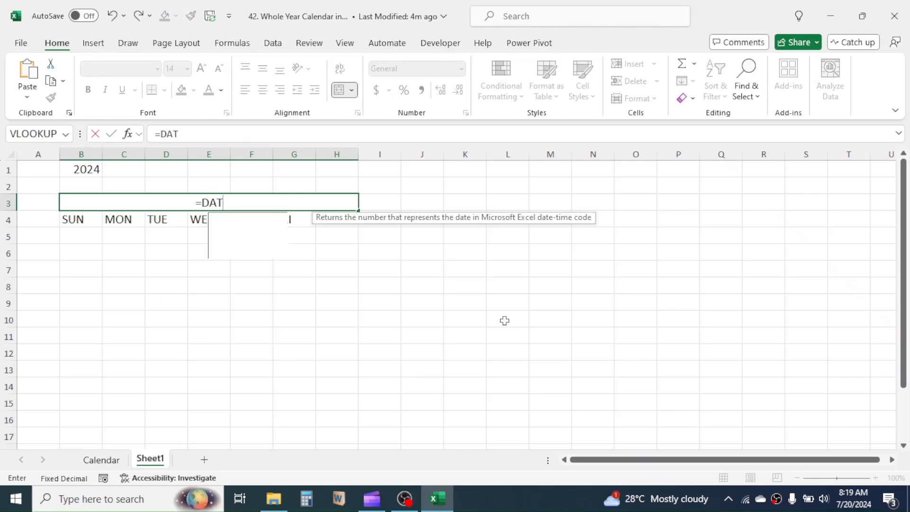
{"action": "type", "text": "E("}
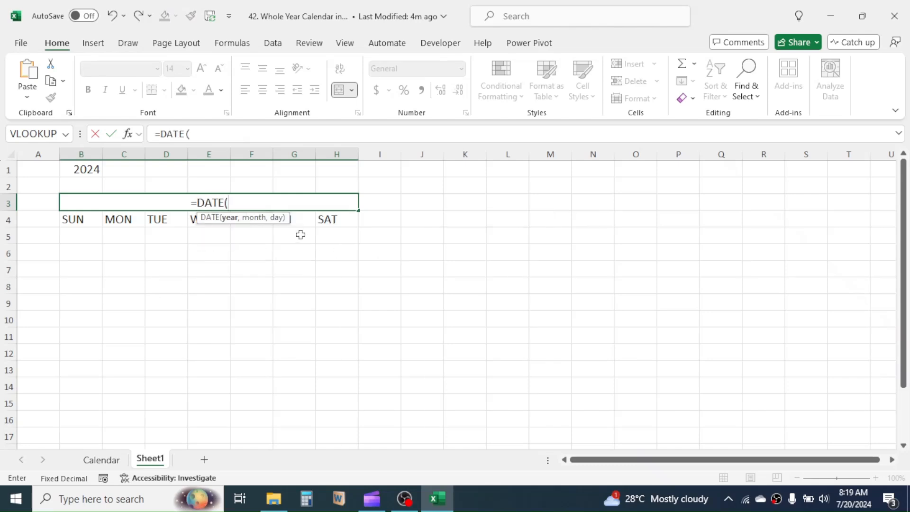
{"action": "left_click", "coordinate": [90, 169]}
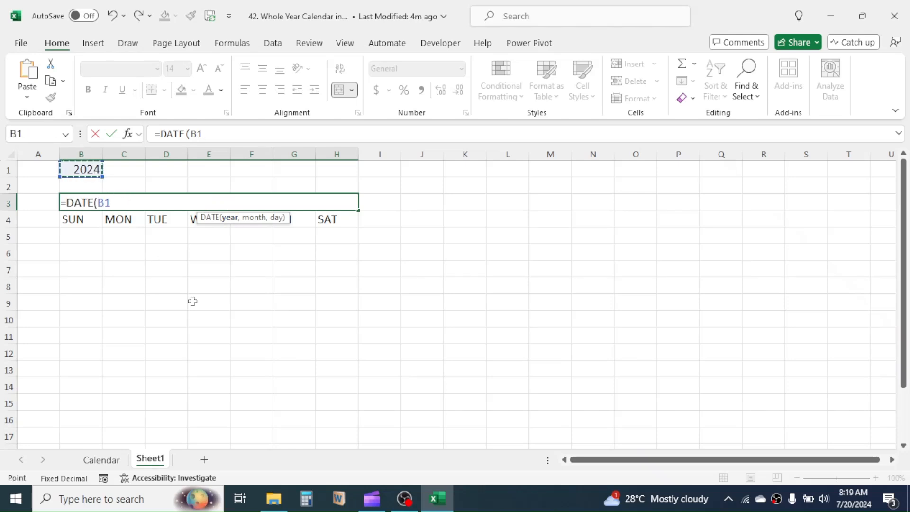
{"action": "key", "text": "F4"}
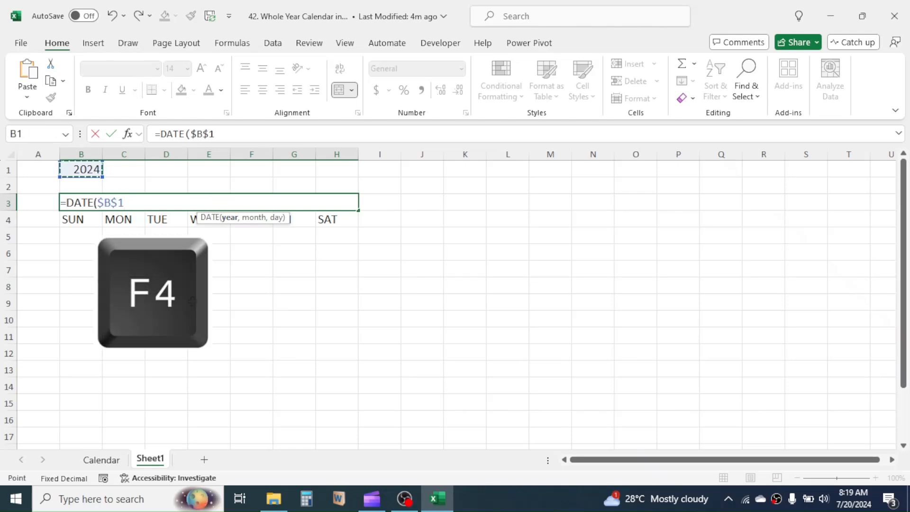
{"action": "type", "text": ","}
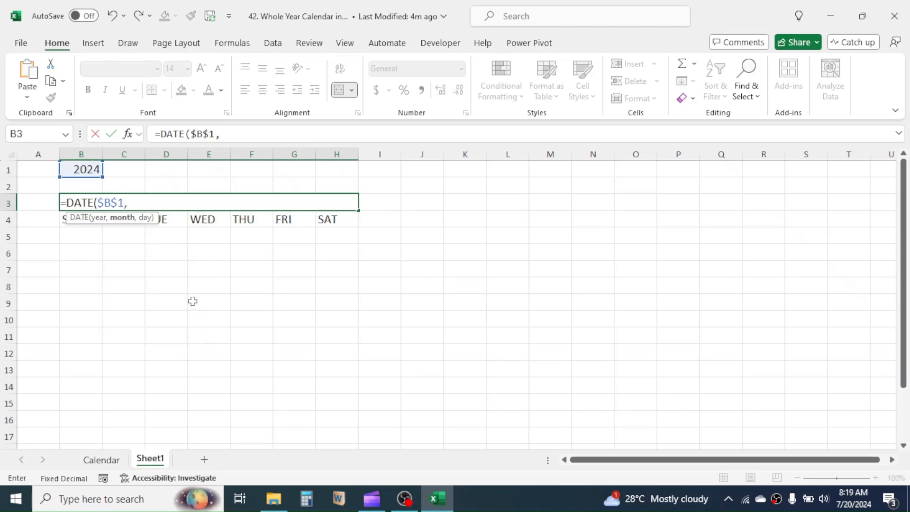
{"action": "type", "text": "1,"}
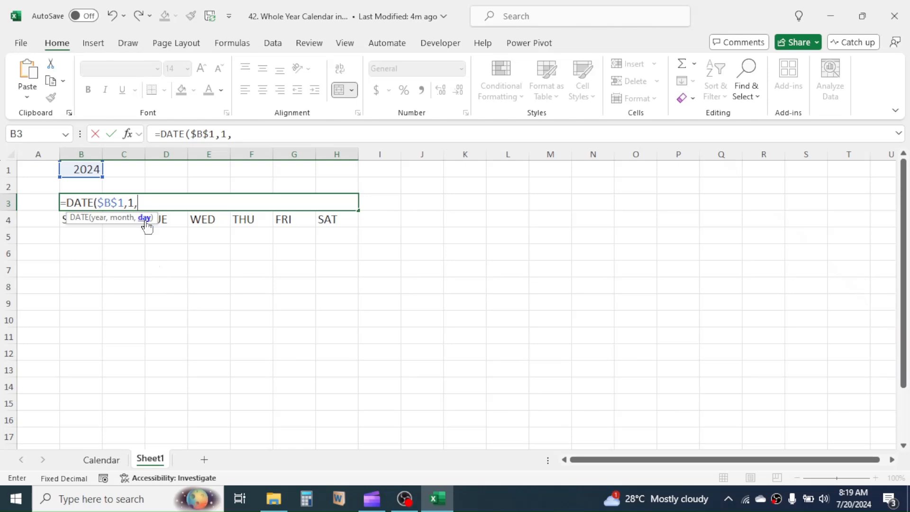
{"action": "type", "text": "1)"}
{"action": "key", "text": "Return"}
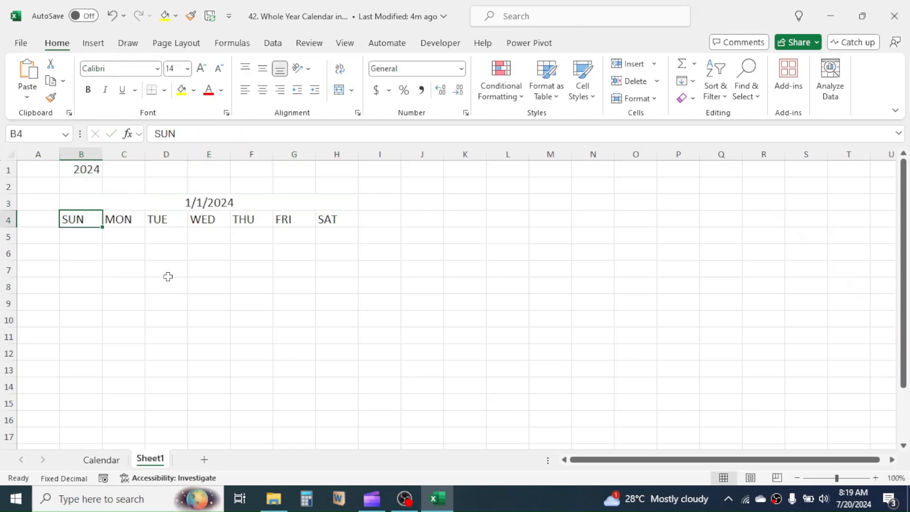
- Apply the custom number format mmmm to the merged date cell B3 so it shows the full month name
{"action": "left_click", "coordinate": [240, 200]}
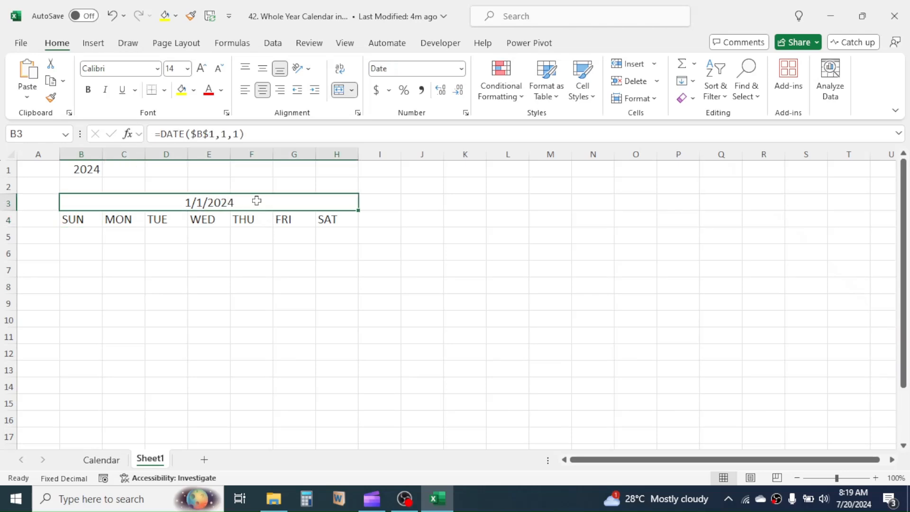
{"action": "right_click", "coordinate": [256, 201]}
{"action": "key", "text": "Escape"}
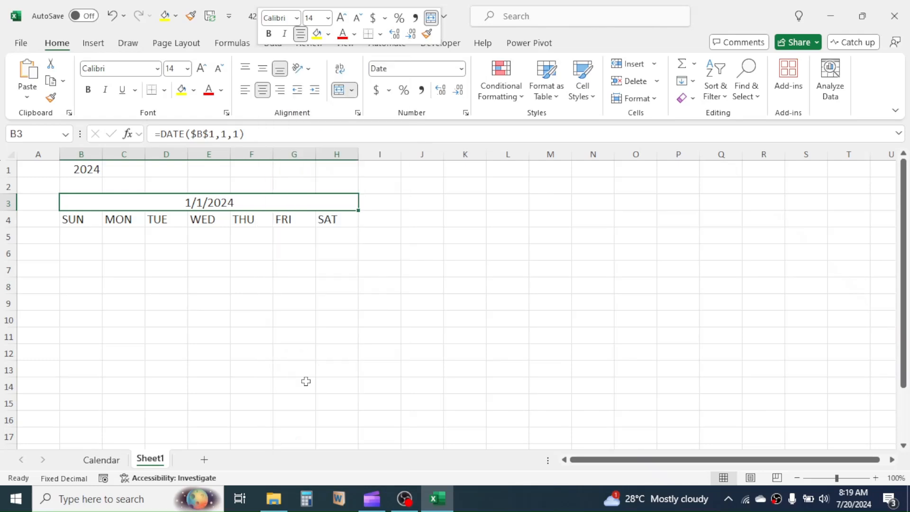
{"action": "key", "text": "ctrl+1"}
{"action": "left_click", "coordinate": [159, 316]}
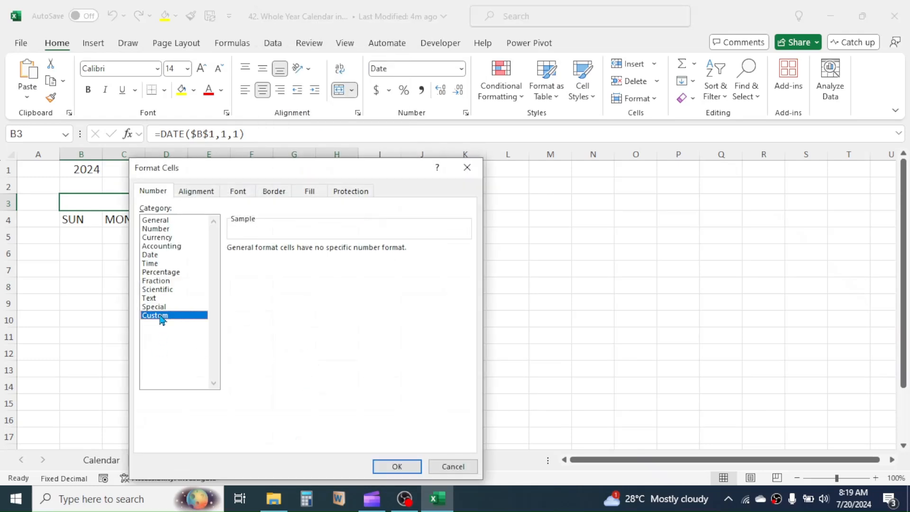
{"action": "left_click_drag", "start_coordinate": [257, 259], "coordinate": [227, 263]}
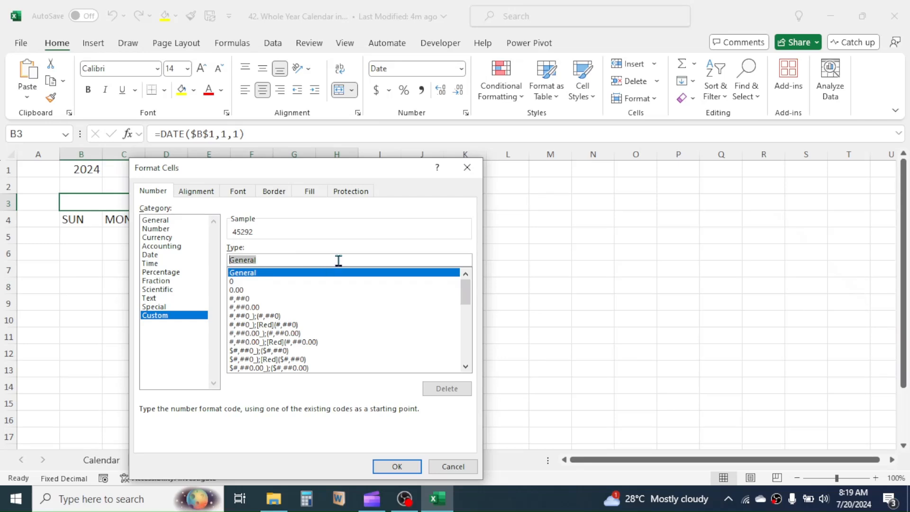
{"action": "type", "text": "mmmm"}
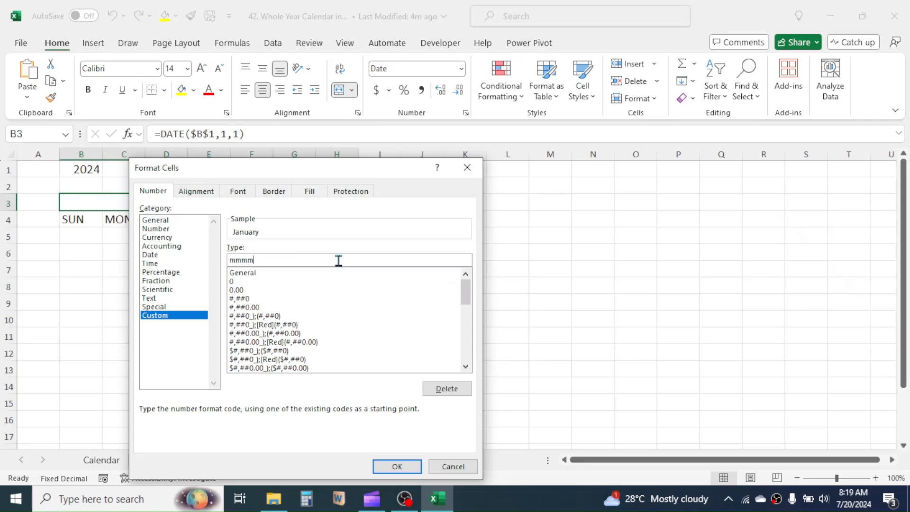
{"action": "left_click", "coordinate": [397, 466]}
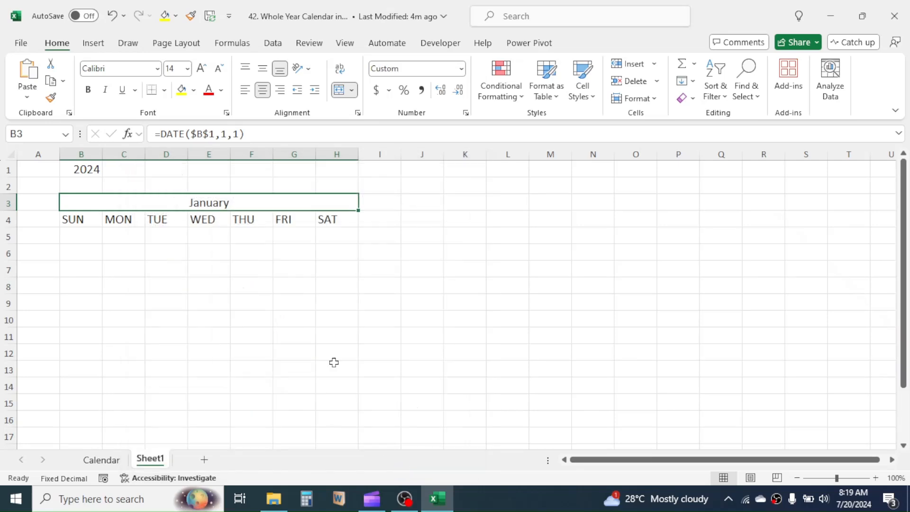
{"action": "left_click", "coordinate": [291, 292]}
{"action": "left_click", "coordinate": [241, 202]}
- Enter the formula =SEQUENCE(6,7,B3-WEEKDAY(B3,1)+1,1) in B5 to generate the month's date grid
{"action": "left_click", "coordinate": [87, 237]}
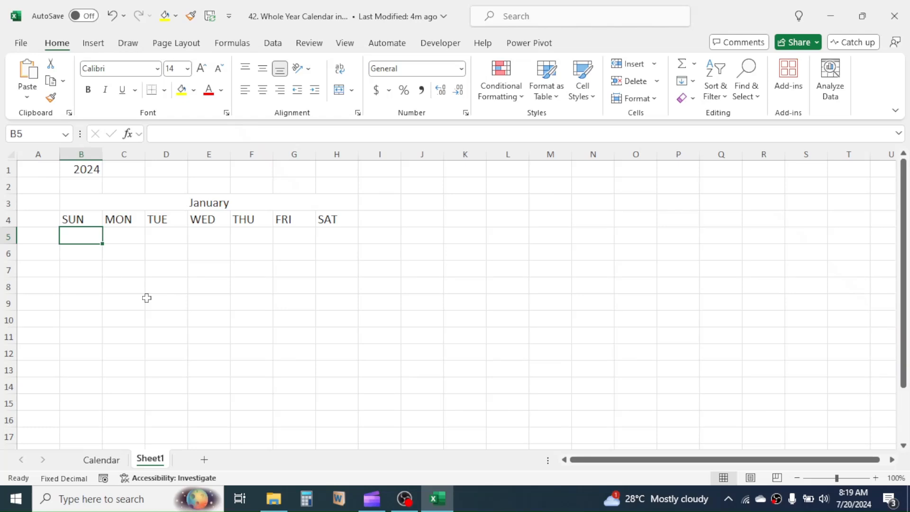
{"action": "type", "text": "=SEQ"}
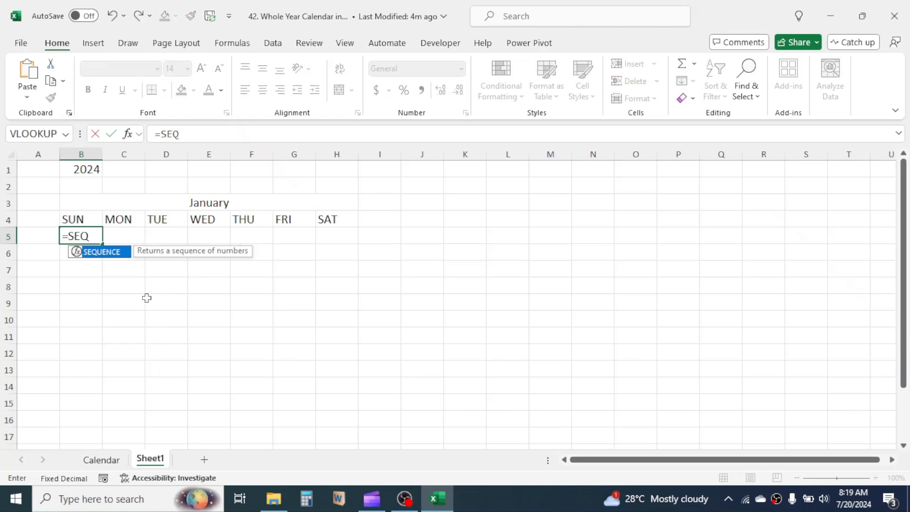
{"action": "type", "text": "UENCE("}
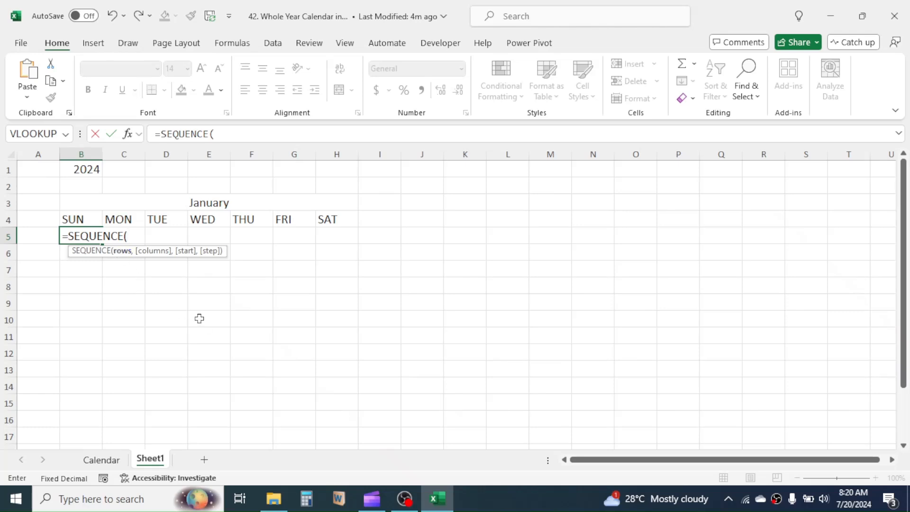
{"action": "type", "text": "6,"}
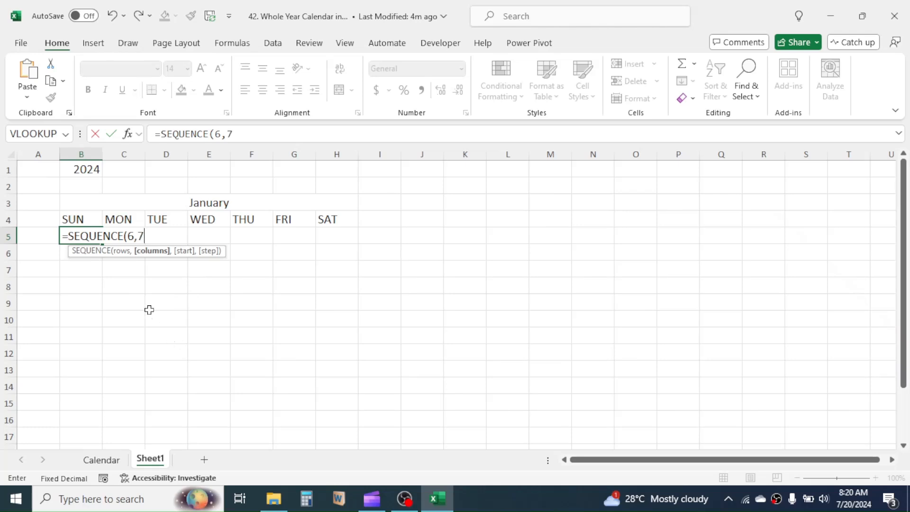
{"action": "type", "text": "7,"}
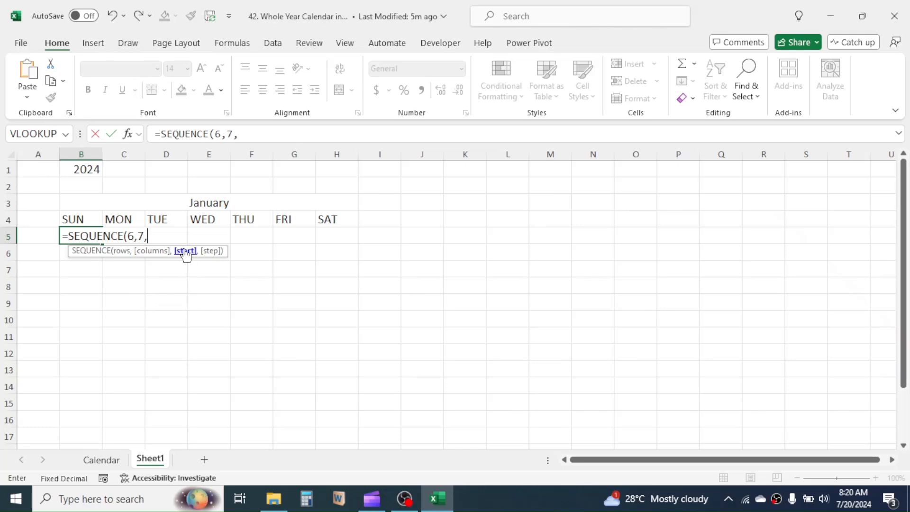
{"action": "left_click", "coordinate": [220, 202]}
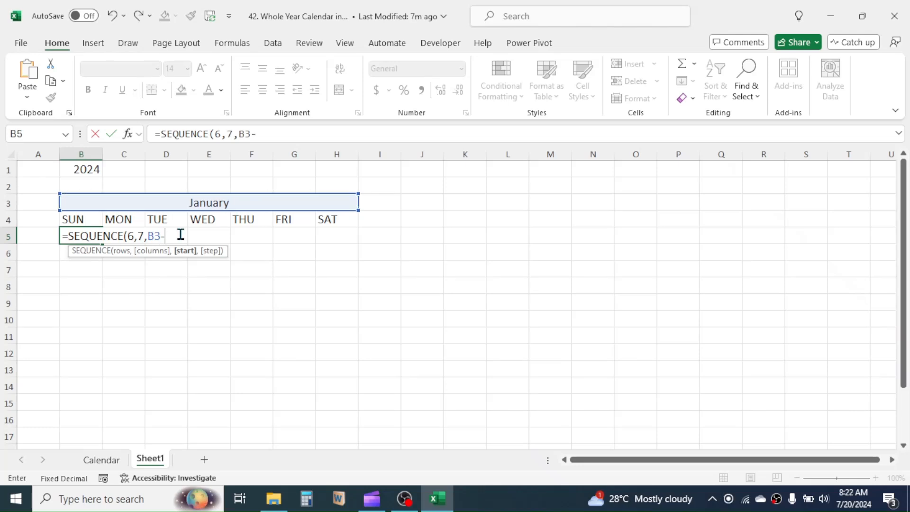
{"action": "type", "text": "-WEEKDAY("}
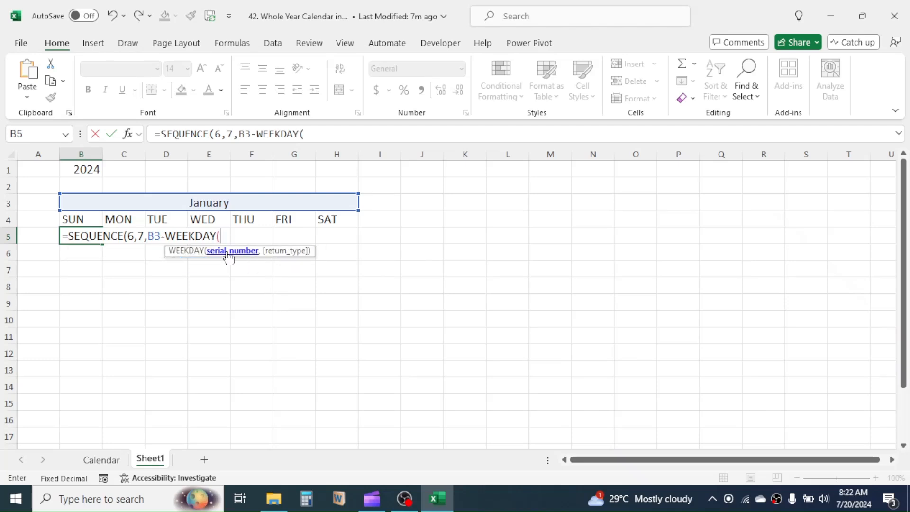
{"action": "left_click", "coordinate": [219, 203]}
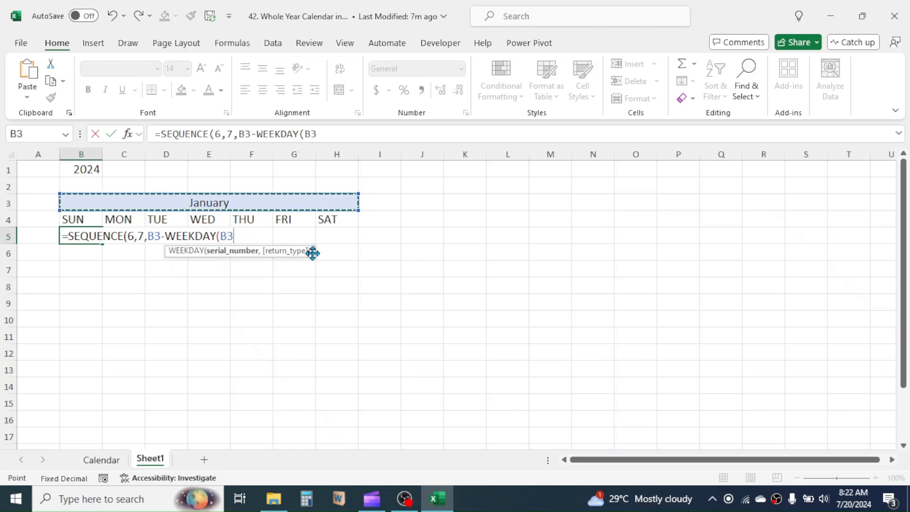
{"action": "type", "text": ","}
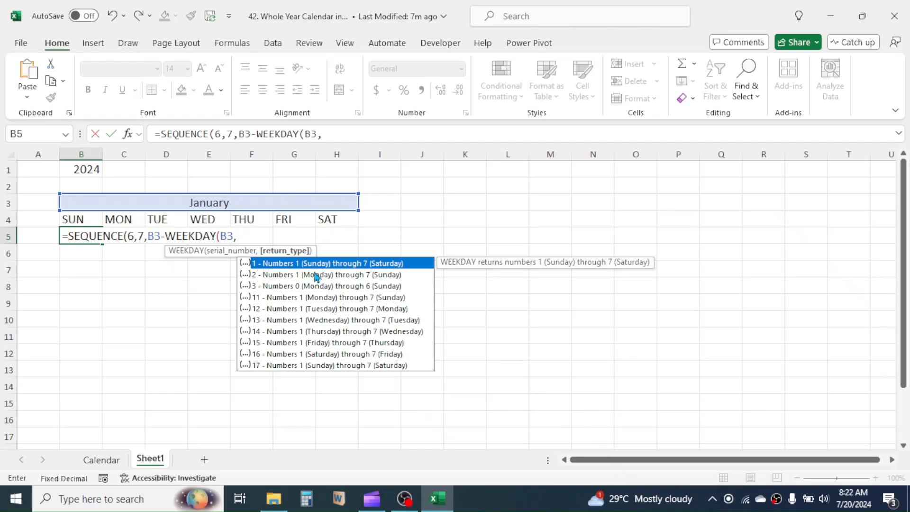
{"action": "double_click", "coordinate": [270, 264]}
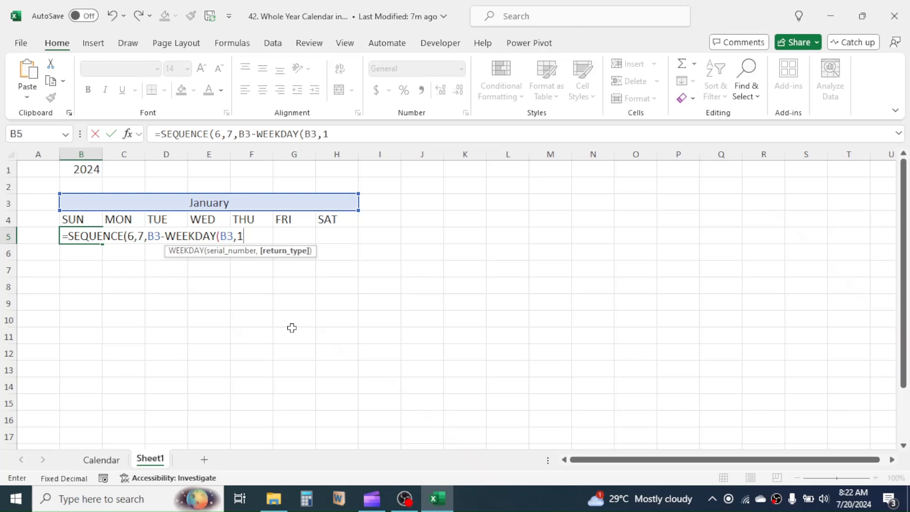
{"action": "type", "text": ")+1"}
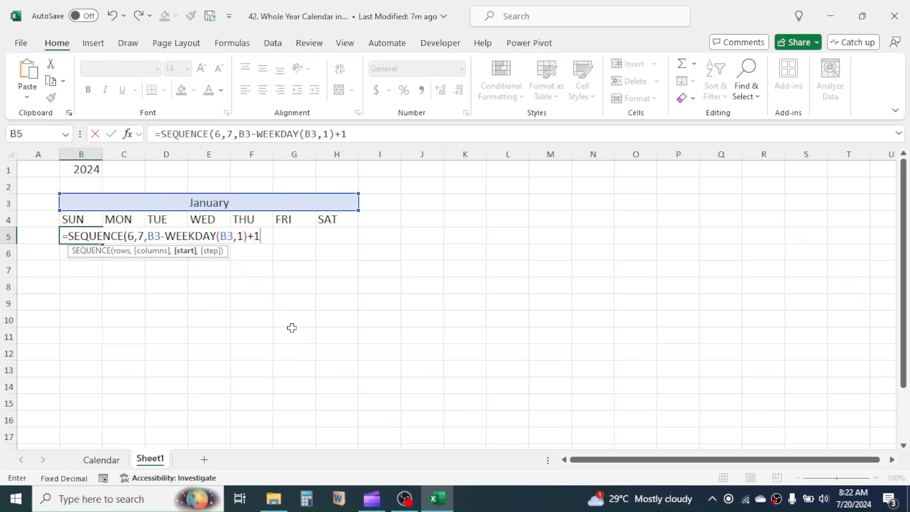
{"action": "type", "text": ","}
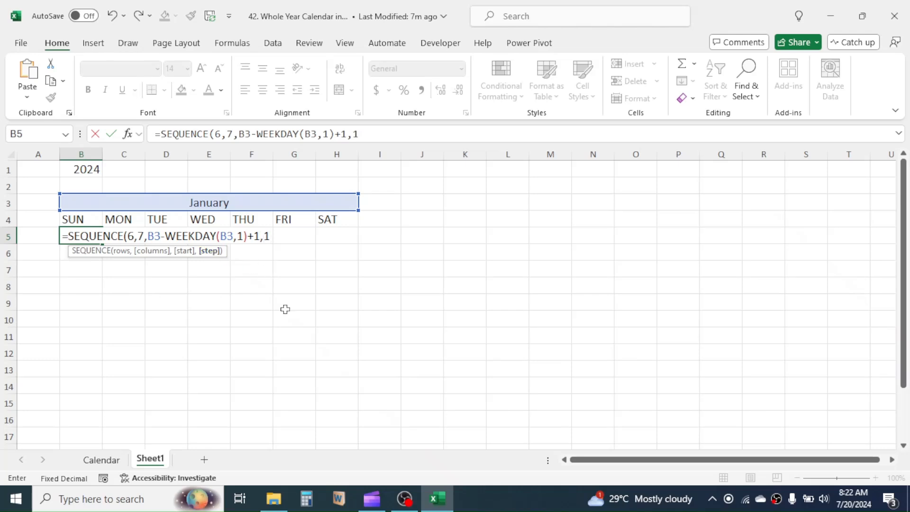
{"action": "type", "text": "1)"}
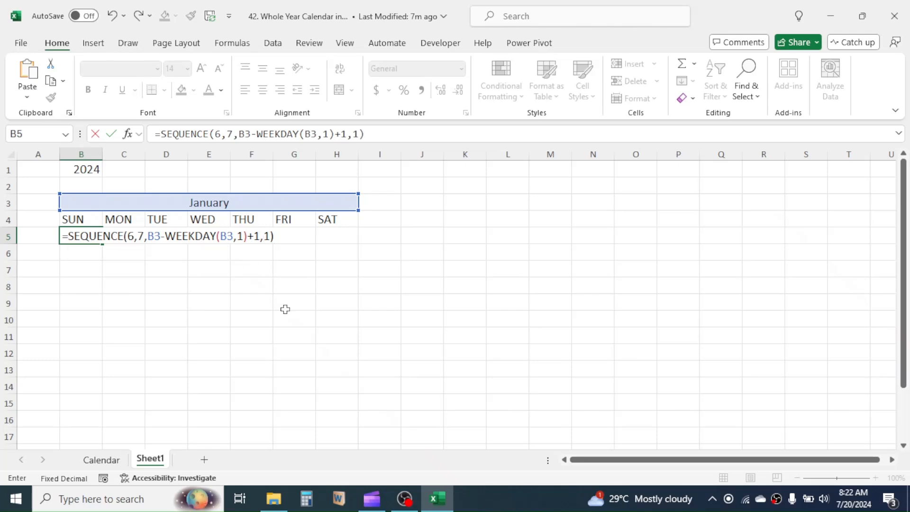
{"action": "key", "text": "Return"}
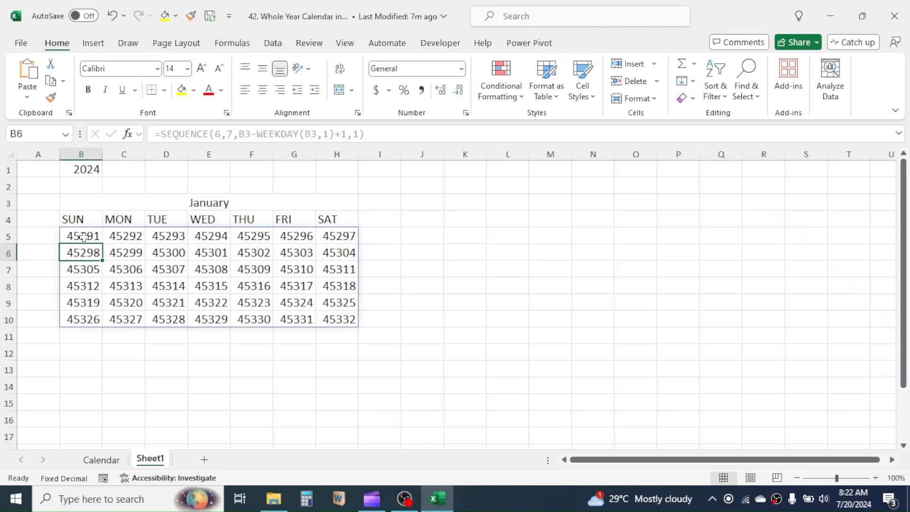
- Apply the custom number format dd to the date grid B5:H10 so only day numbers show
{"action": "left_click_drag", "start_coordinate": [82, 235], "coordinate": [353, 318]}
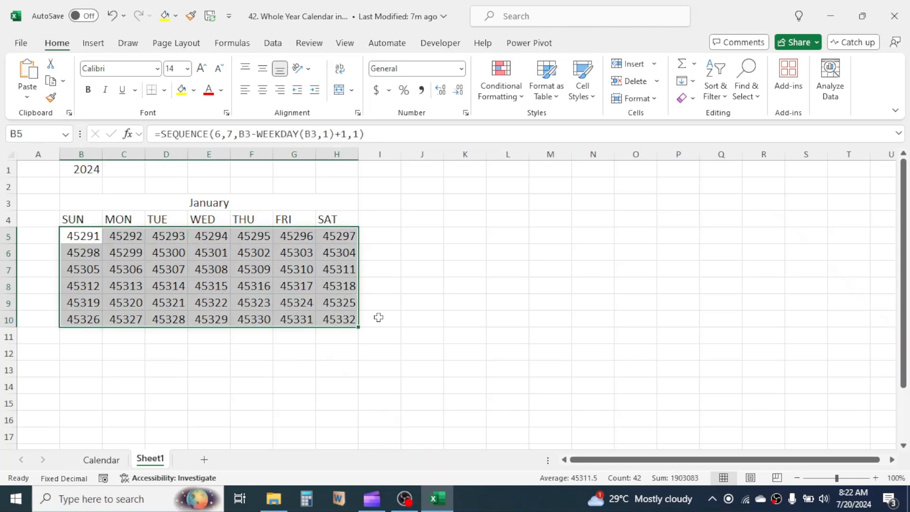
{"action": "left_click", "coordinate": [406, 315]}
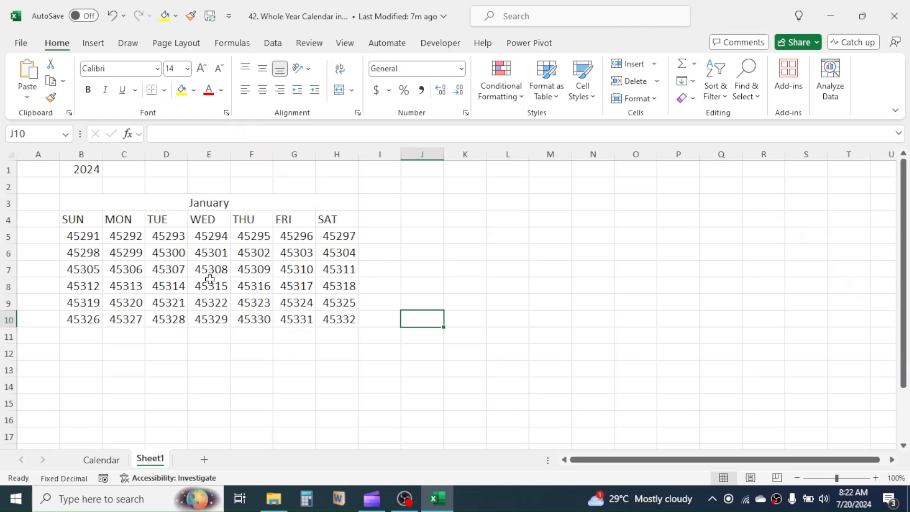
{"action": "left_click", "coordinate": [88, 235]}
{"action": "left_click_drag", "start_coordinate": [88, 236], "coordinate": [334, 318]}
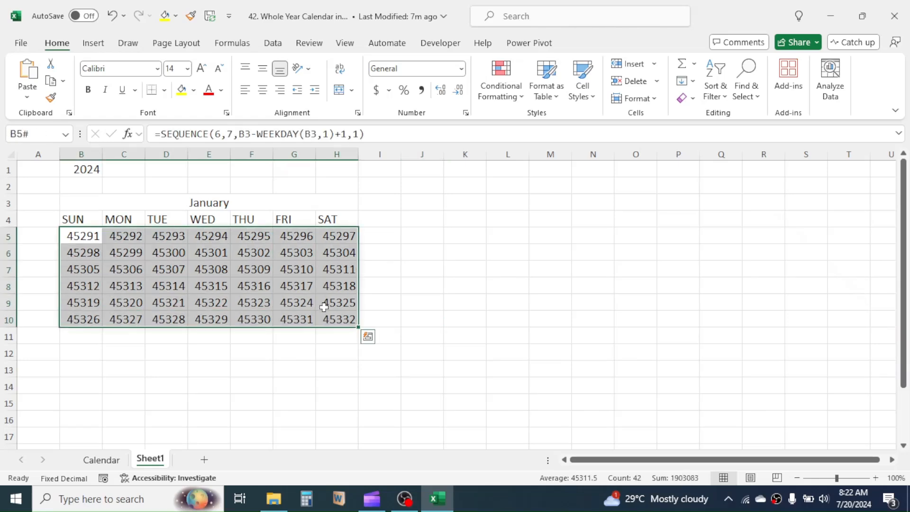
{"action": "right_click", "coordinate": [324, 308]}
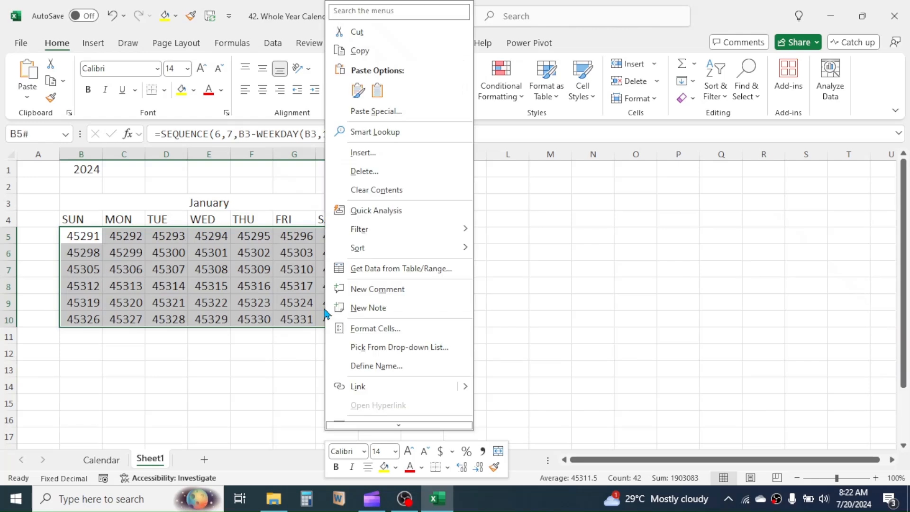
{"action": "left_click", "coordinate": [388, 329]}
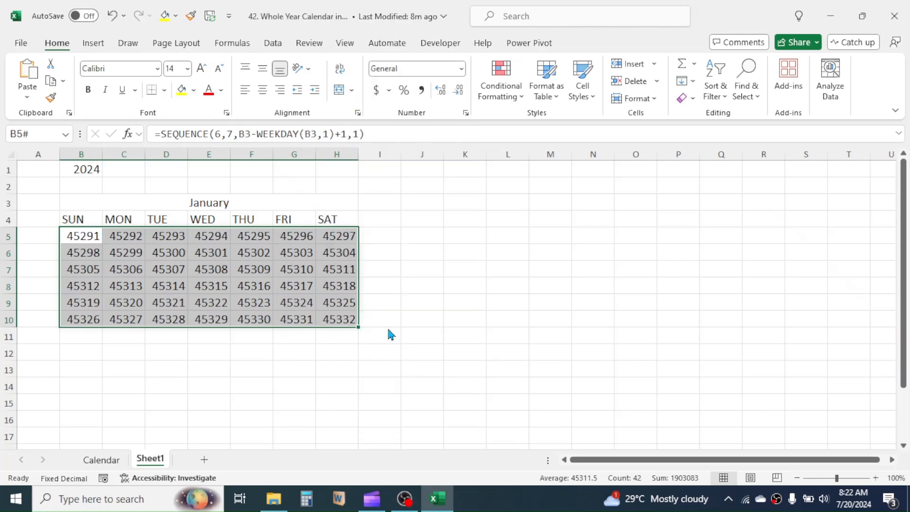
{"action": "left_click", "coordinate": [237, 316]}
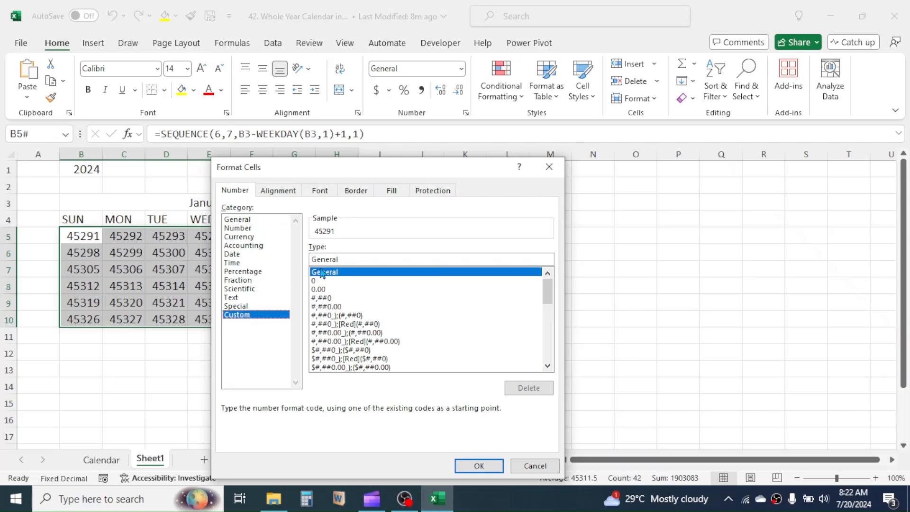
{"action": "left_click_drag", "start_coordinate": [348, 262], "coordinate": [304, 258]}
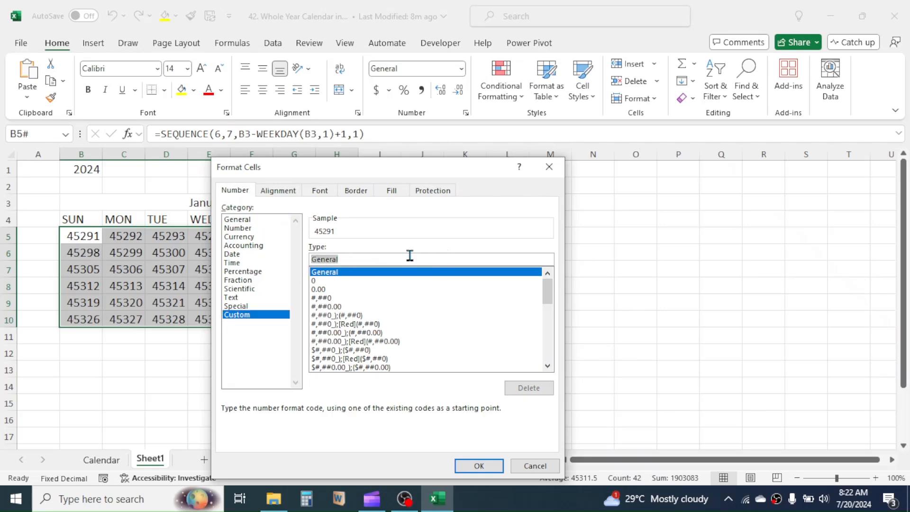
{"action": "type", "text": "dd"}
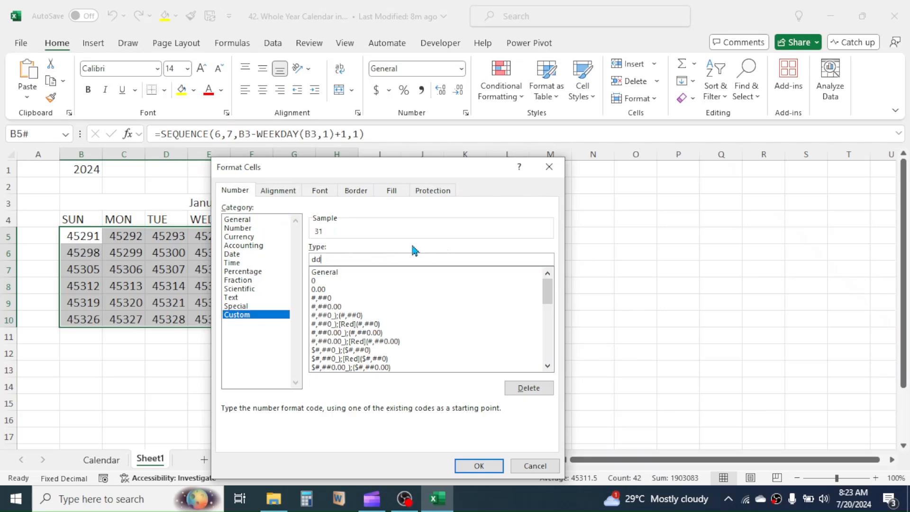
{"action": "left_click", "coordinate": [479, 466]}
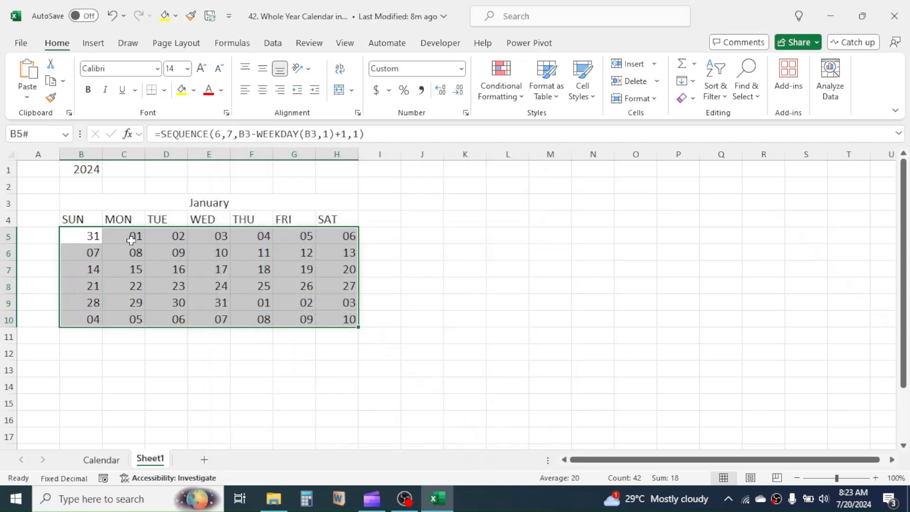
- Compare the January date grid with the system calendar for January 2024 and examine the cells outside the month
{"action": "left_click", "coordinate": [130, 236]}
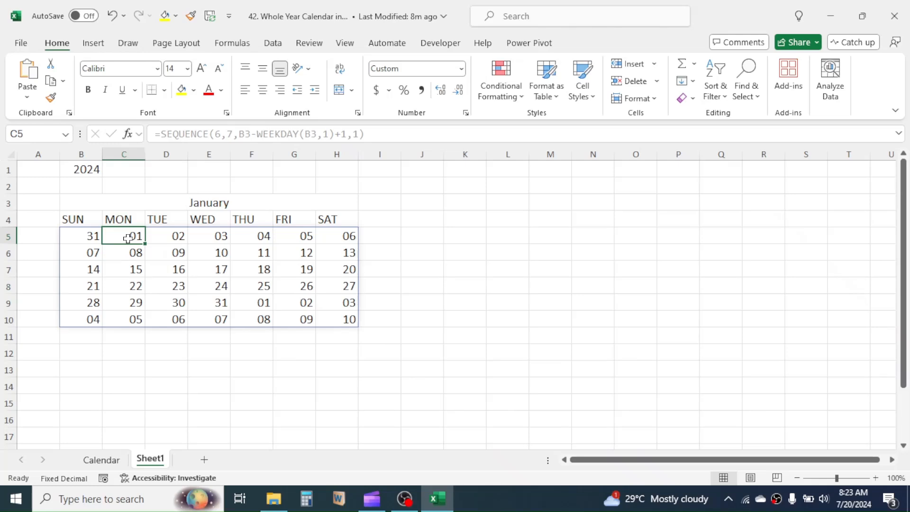
{"action": "left_click", "coordinate": [211, 302]}
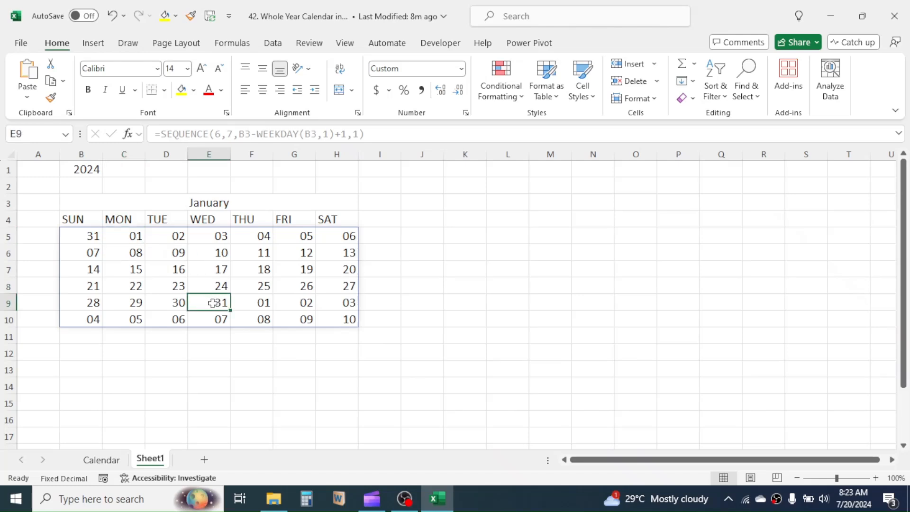
{"action": "left_click", "coordinate": [854, 503]}
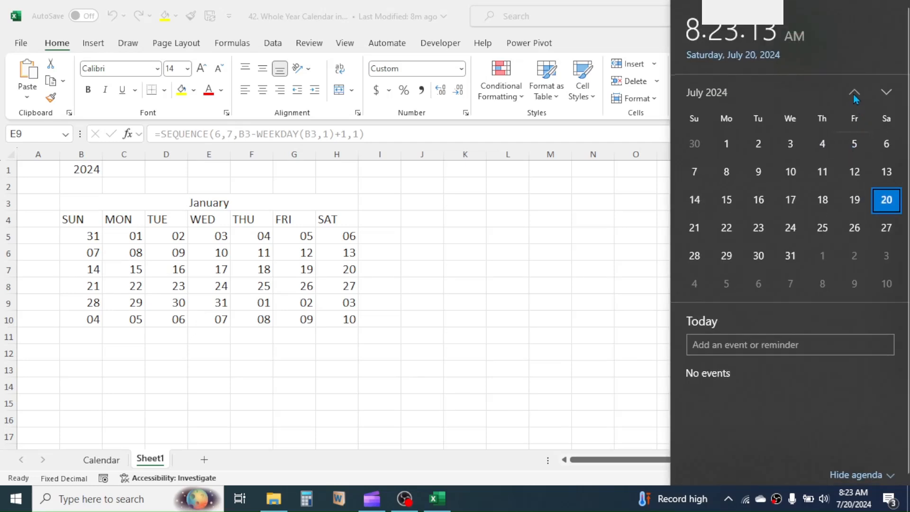
{"action": "left_click", "coordinate": [853, 94]}
{"action": "left_click", "coordinate": [854, 94]}
{"action": "left_click", "coordinate": [853, 94]}
{"action": "left_click", "coordinate": [853, 94]}
{"action": "left_click", "coordinate": [854, 93]}
{"action": "left_click", "coordinate": [854, 92]}
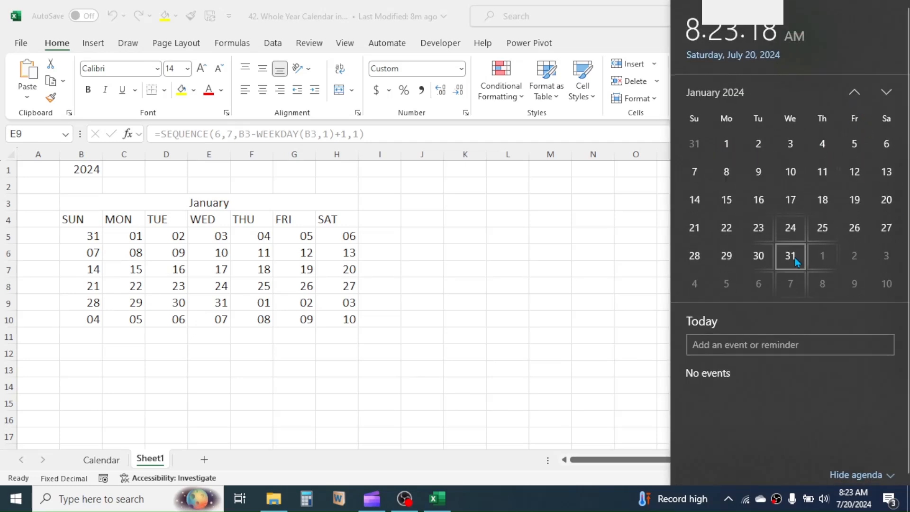
{"action": "left_click", "coordinate": [448, 270]}
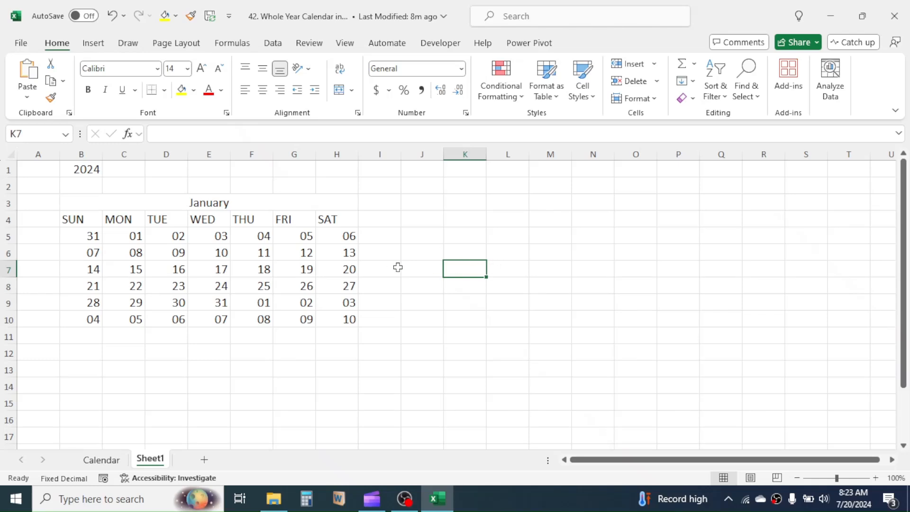
{"action": "left_click", "coordinate": [87, 236]}
{"action": "left_click_drag", "start_coordinate": [155, 316], "coordinate": [328, 319]}
{"action": "left_click_drag", "start_coordinate": [271, 300], "coordinate": [346, 304]}
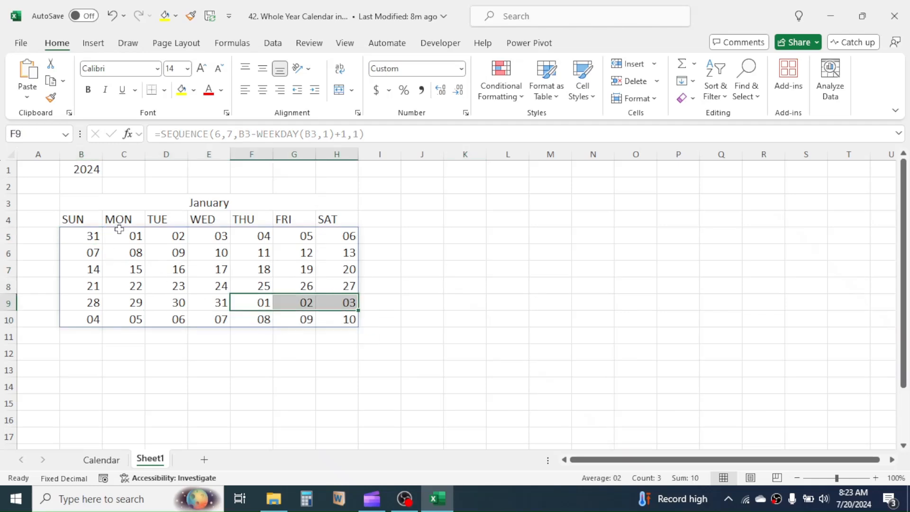
{"action": "left_click", "coordinate": [157, 268]}
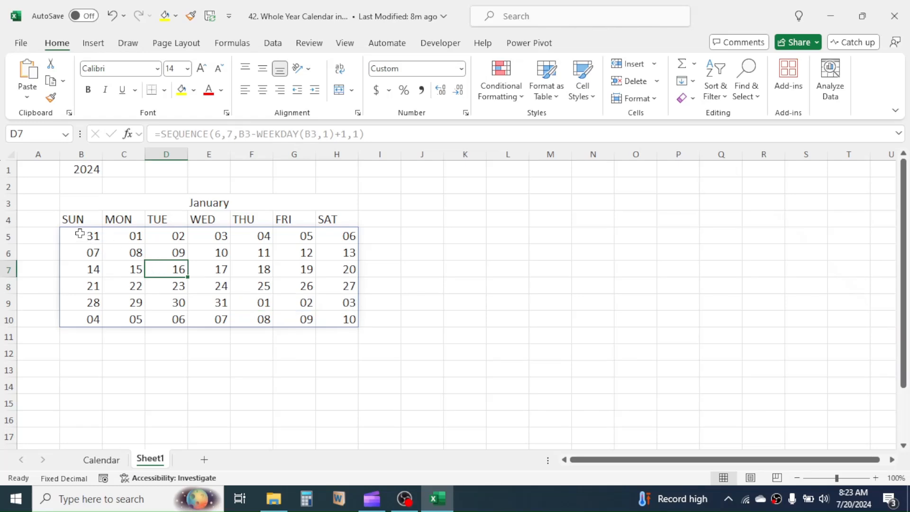
- Create a formula-based conditional formatting rule for B5:H10 using =TEXT(B5,"m")<>TEXT($B$3,"m")
{"action": "left_click_drag", "start_coordinate": [80, 234], "coordinate": [321, 313]}
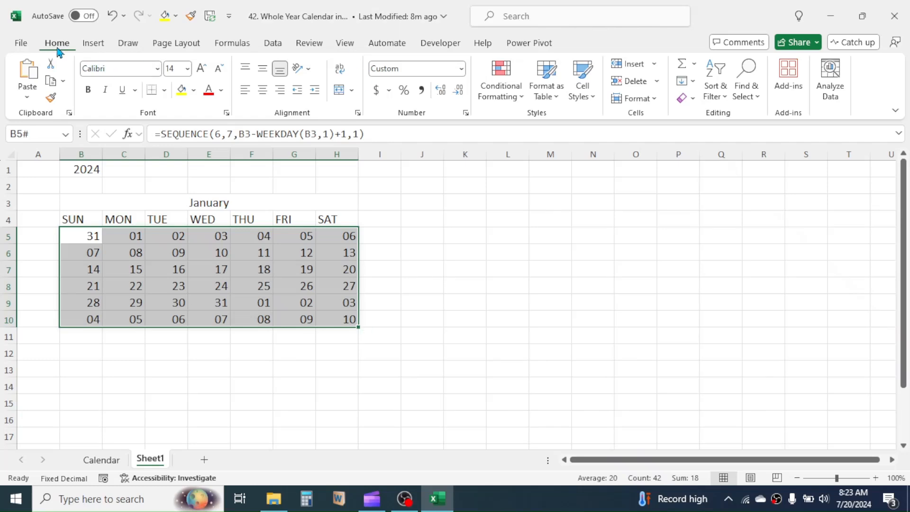
{"action": "left_click", "coordinate": [500, 90]}
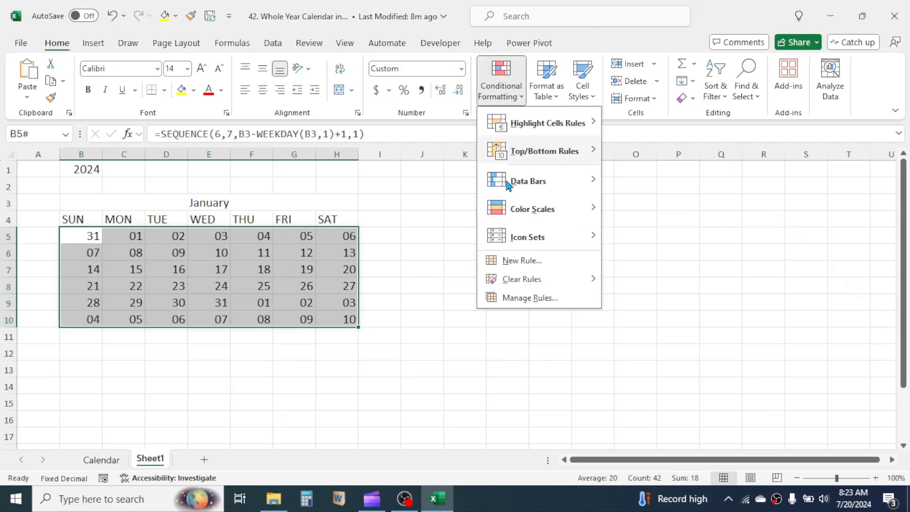
{"action": "left_click", "coordinate": [519, 263]}
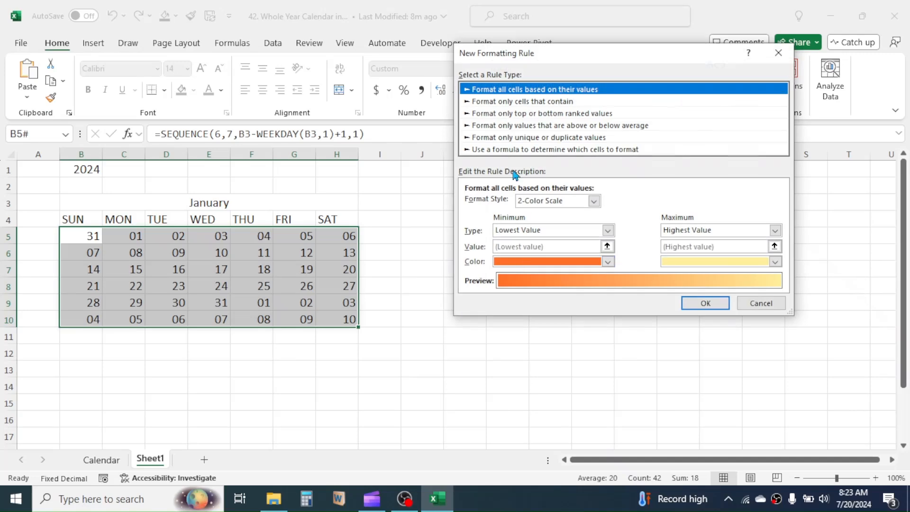
{"action": "left_click", "coordinate": [503, 150]}
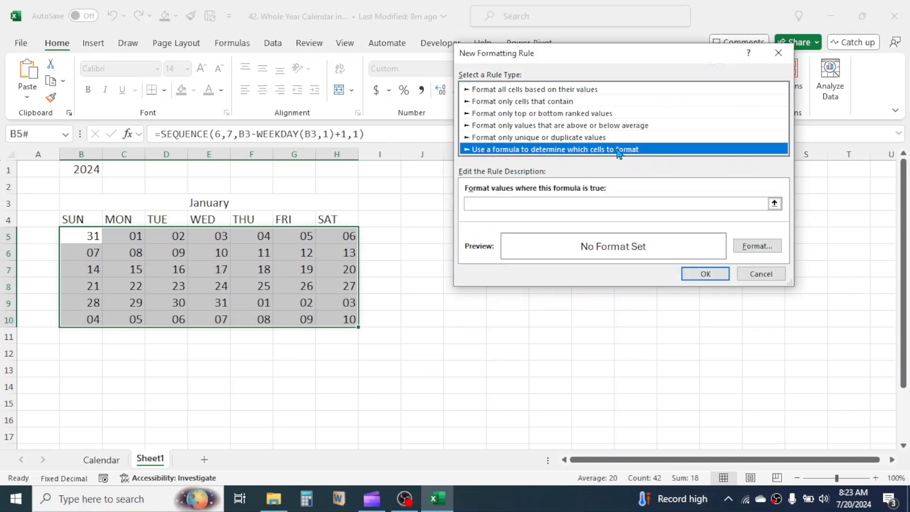
{"action": "left_click", "coordinate": [481, 204]}
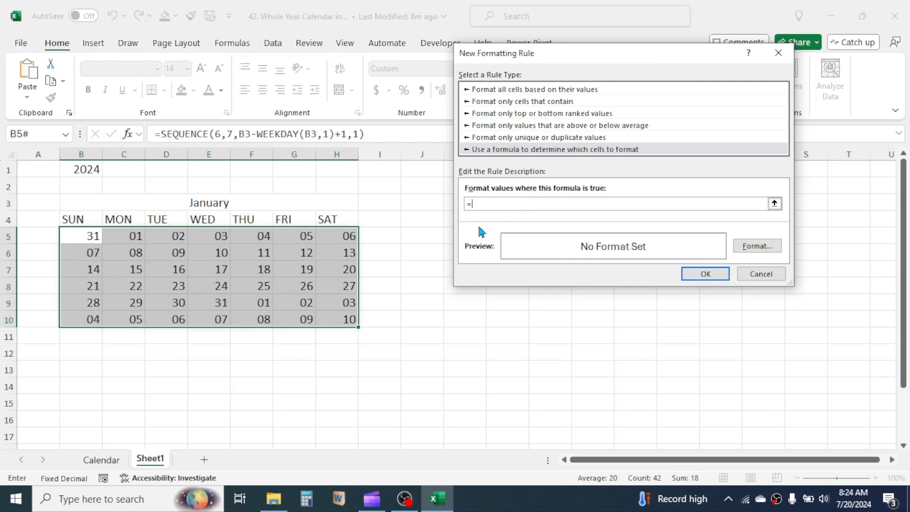
{"action": "type", "text": "=TEXT("}
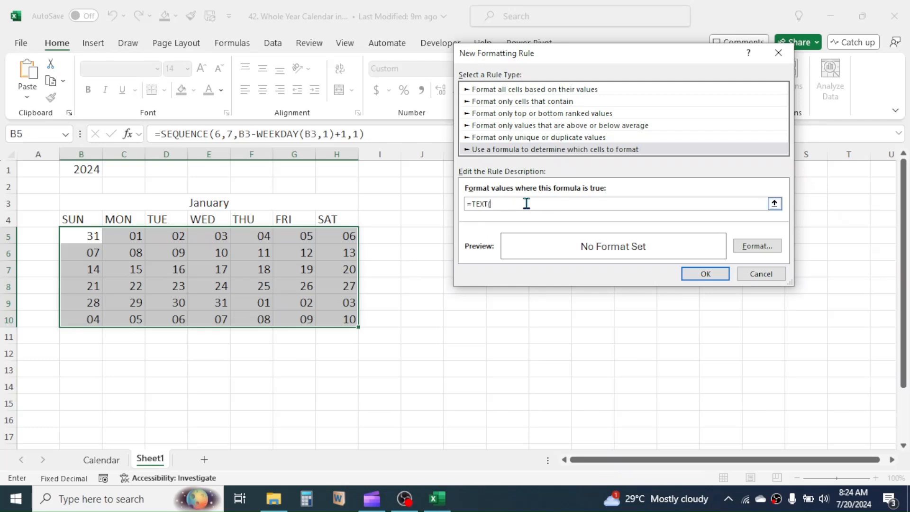
{"action": "left_click", "coordinate": [87, 236]}
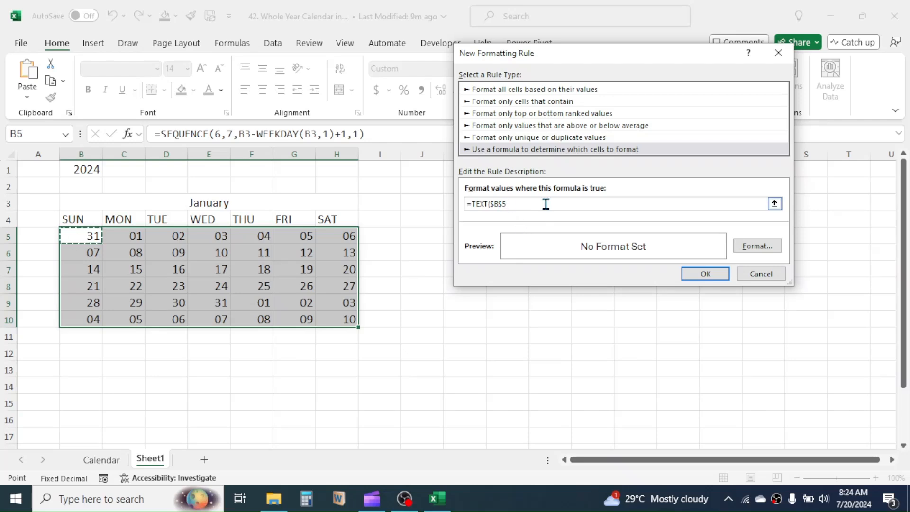
{"action": "key", "text": "F4"}
{"action": "key", "text": "F4"}
{"action": "key", "text": "F4"}
{"action": "type", "text": ",\"m\")<>TEX"}
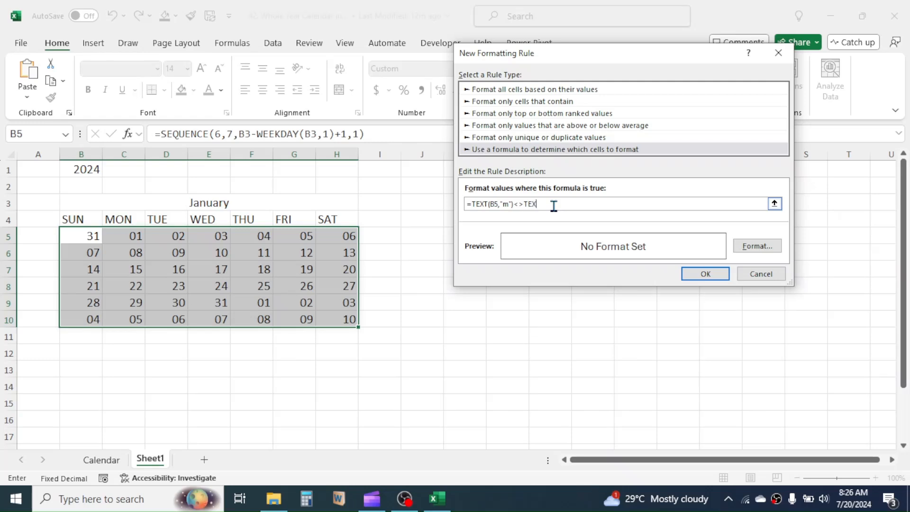
{"action": "type", "text": "T($B$3"}
{"action": "left_click", "coordinate": [215, 203]}
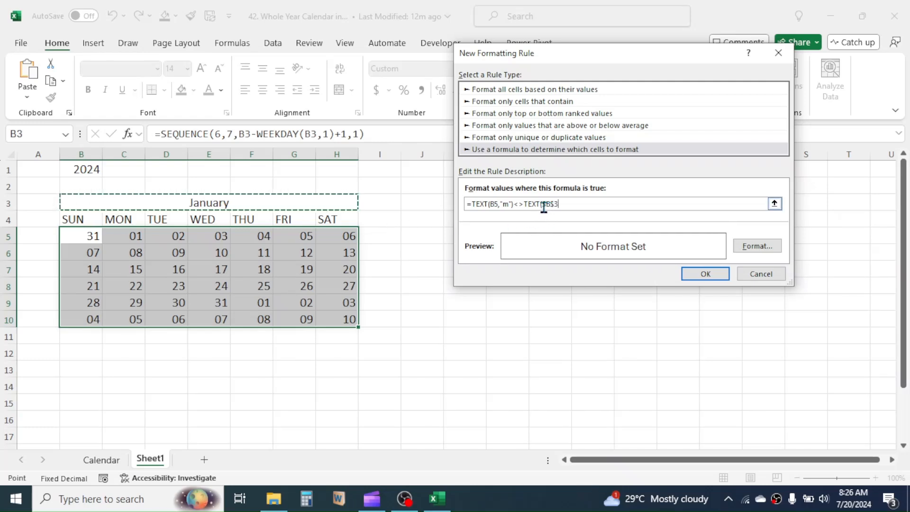
{"action": "type", "text": ",\"m"}
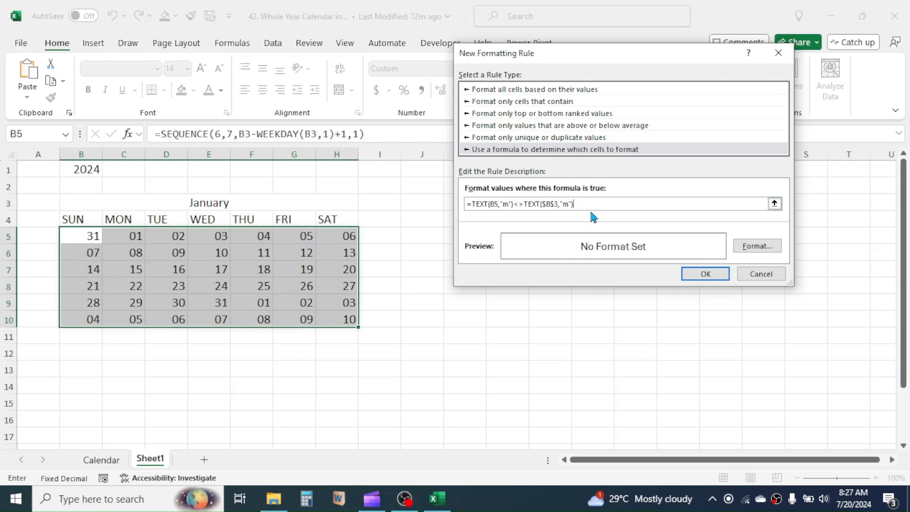
- Give the conditional formatting rule a light gray font color and apply it to the dates outside the month
{"action": "left_click", "coordinate": [756, 246]}
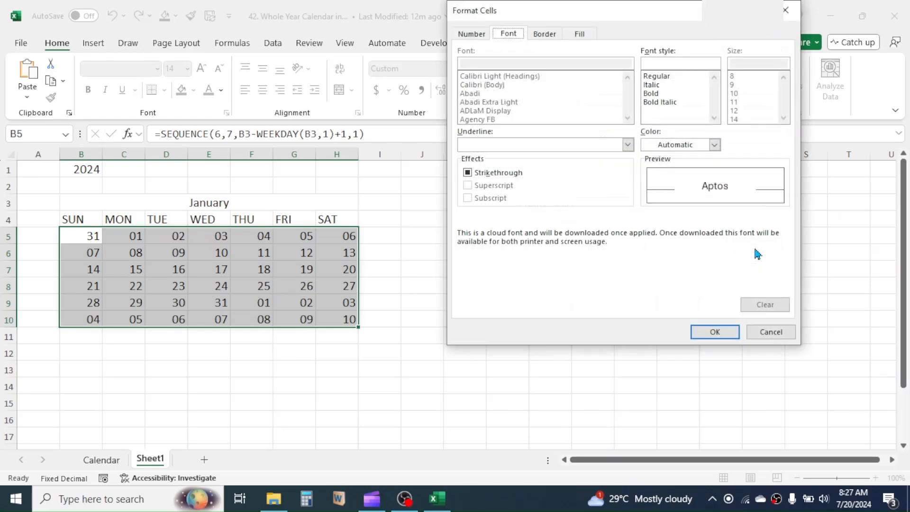
{"action": "left_click", "coordinate": [714, 145]}
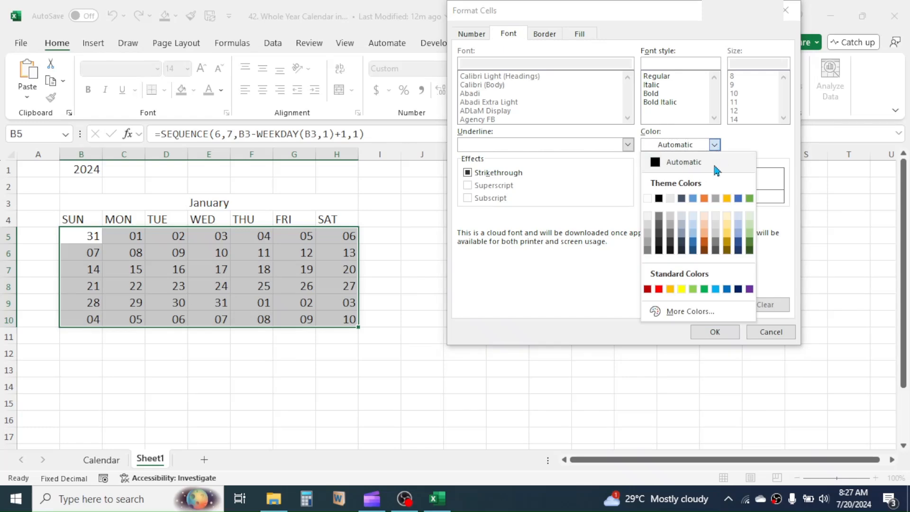
{"action": "left_click", "coordinate": [648, 225]}
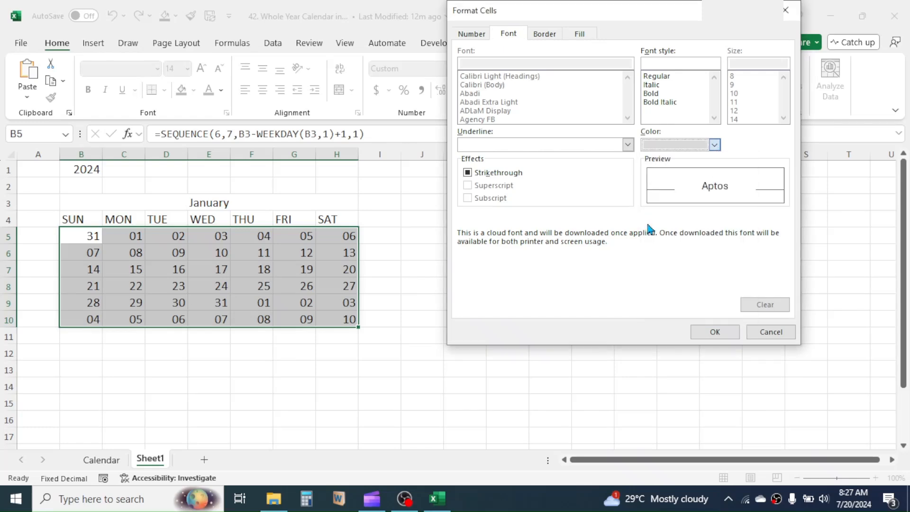
{"action": "left_click", "coordinate": [707, 329]}
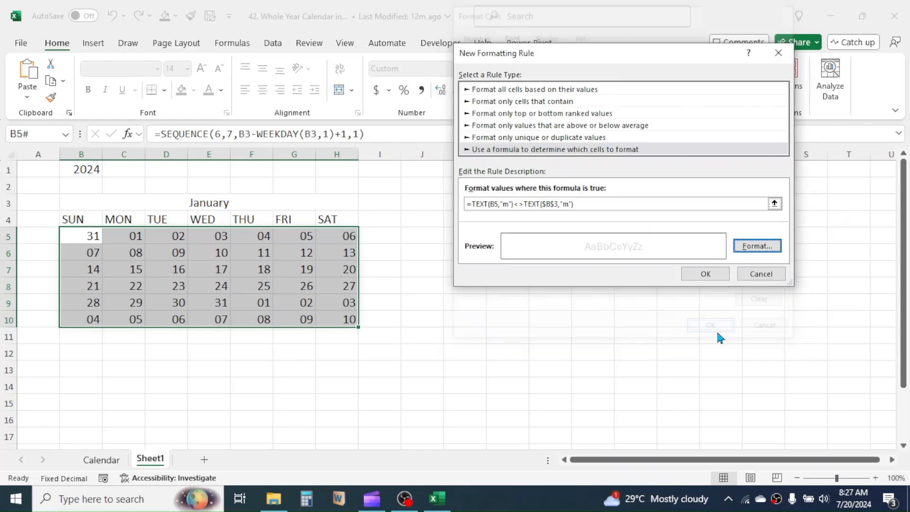
{"action": "left_click", "coordinate": [707, 274]}
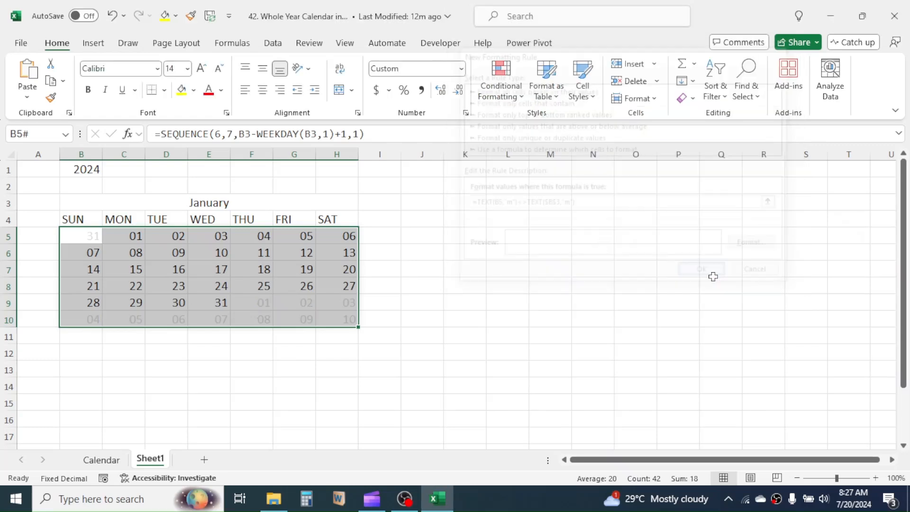
{"action": "left_click", "coordinate": [298, 317]}
{"action": "left_click", "coordinate": [137, 235]}
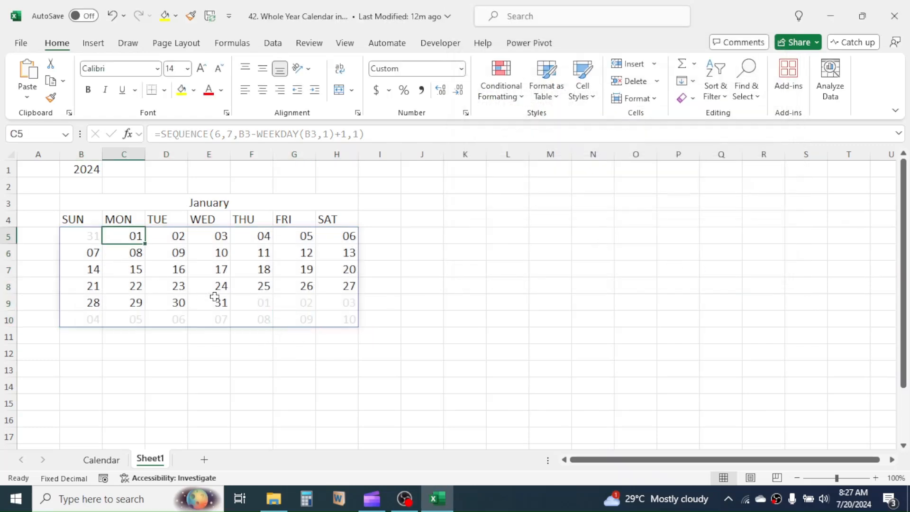
{"action": "left_click", "coordinate": [223, 303]}
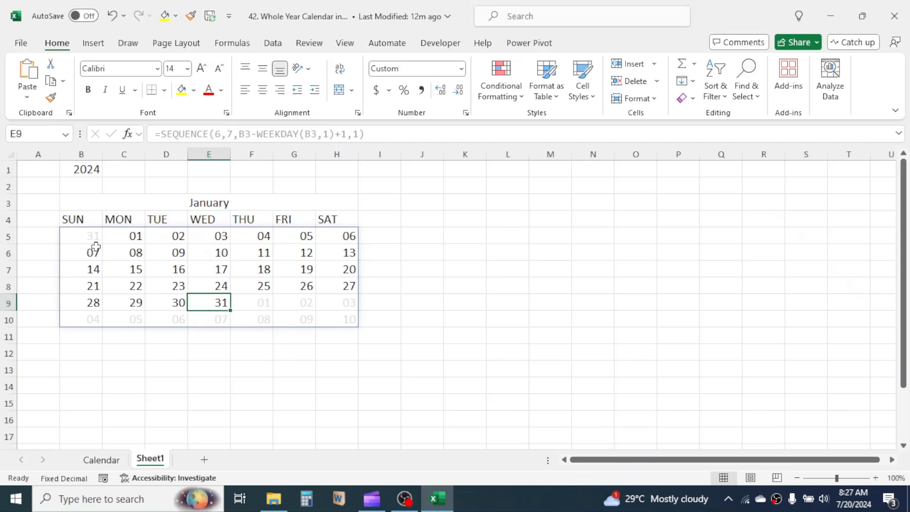
- Center the weekday headings and dates in B4:H10 horizontally and add borders around all their cells
{"action": "left_click", "coordinate": [550, 220]}
{"action": "left_click_drag", "start_coordinate": [85, 222], "coordinate": [337, 320]}
{"action": "left_click", "coordinate": [263, 90]}
{"action": "left_click", "coordinate": [164, 90]}
{"action": "left_click", "coordinate": [165, 90]}
- Fill the weekday heading cells B4:H4 with a light blue theme color
{"action": "left_click", "coordinate": [188, 223]}
{"action": "left_click_drag", "start_coordinate": [83, 220], "coordinate": [336, 220]}
{"action": "left_click", "coordinate": [193, 90]}
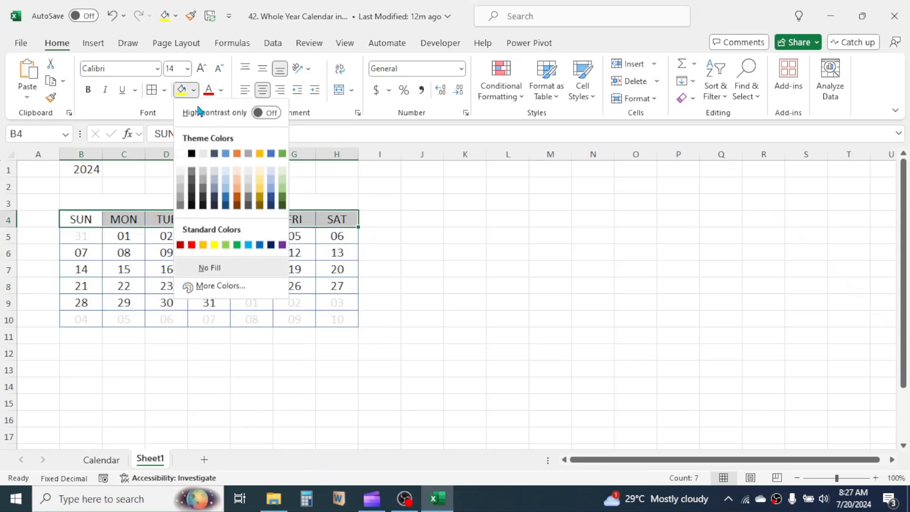
{"action": "left_click", "coordinate": [271, 170]}
- Resize the calendar cells with taller rows 4 to 10 and narrower columns B to H, and middle-align B4:H10 vertically
{"action": "left_click_drag", "start_coordinate": [8, 220], "coordinate": [8, 337]}
{"action": "left_click_drag", "start_coordinate": [81, 154], "coordinate": [337, 155]}
{"action": "left_click_drag", "start_coordinate": [358, 154], "coordinate": [351, 154]}
{"action": "left_click_drag", "start_coordinate": [78, 227], "coordinate": [282, 382]}
{"action": "left_click", "coordinate": [262, 68]}
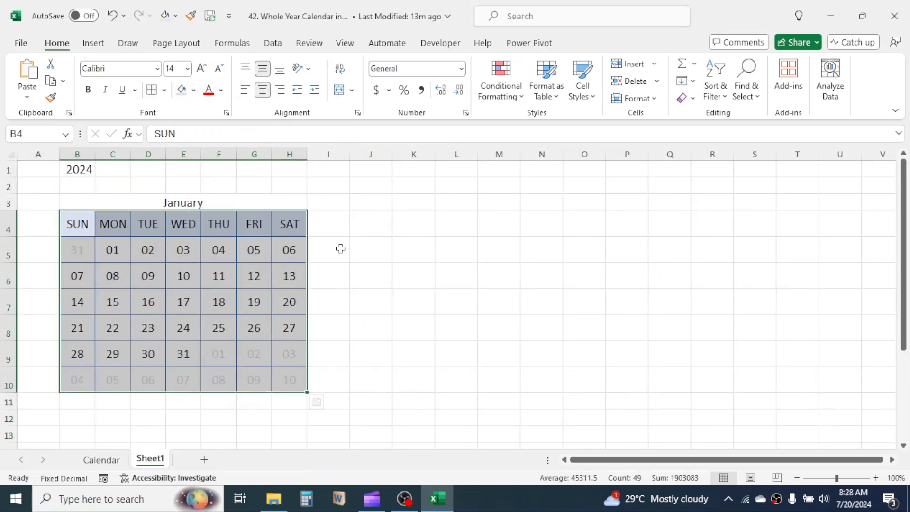
- Format the January title in B3 as bold, with a light green fill and font size 18
{"action": "left_click", "coordinate": [213, 203]}
{"action": "left_click", "coordinate": [88, 90]}
{"action": "left_click", "coordinate": [193, 90]}
{"action": "left_click", "coordinate": [282, 182]}
{"action": "left_click", "coordinate": [414, 249]}
{"action": "left_click", "coordinate": [228, 201]}
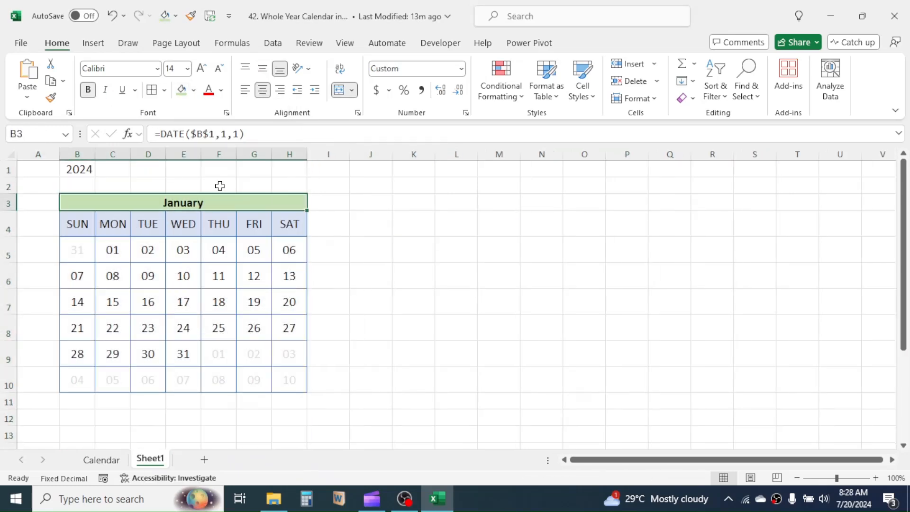
{"action": "left_click", "coordinate": [202, 69]}
{"action": "left_click", "coordinate": [388, 264]}
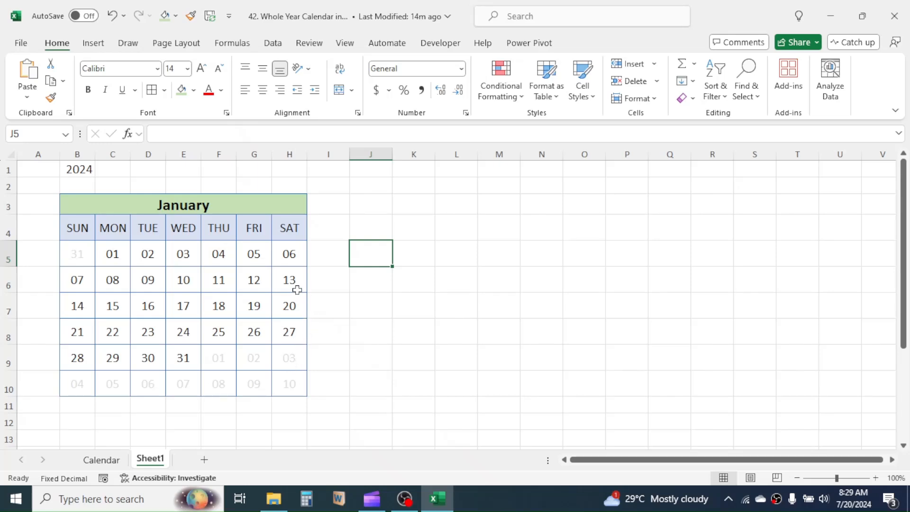
- Copy the January block B3:H10 to J3 and change the copy's title formula to =DATE($B$1,2,1)
{"action": "left_click_drag", "start_coordinate": [227, 205], "coordinate": [230, 385]}
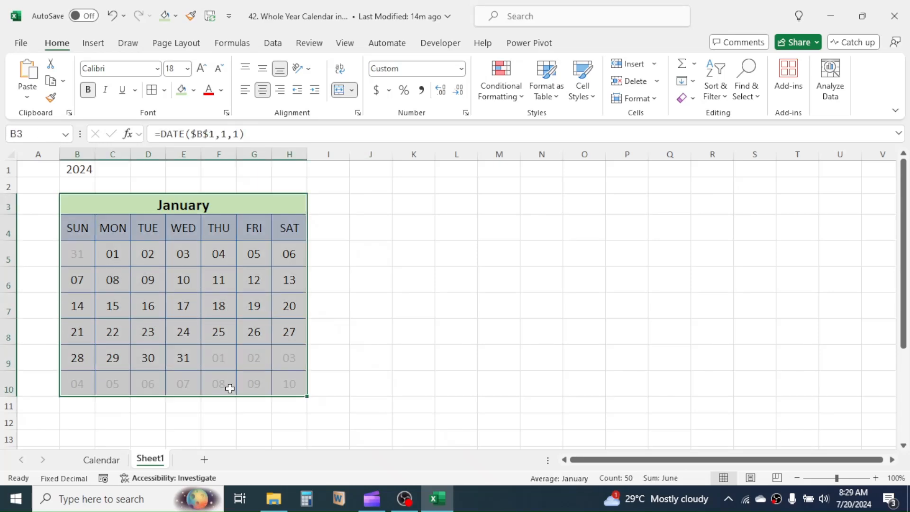
{"action": "key", "text": "ctrl+c"}
{"action": "left_click", "coordinate": [374, 209]}
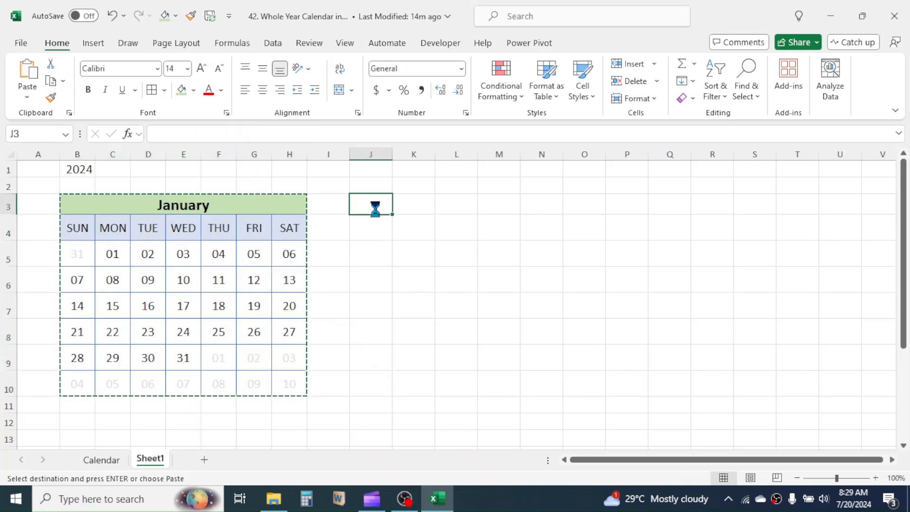
{"action": "key", "text": "ctrl+v"}
{"action": "left_click", "coordinate": [497, 205]}
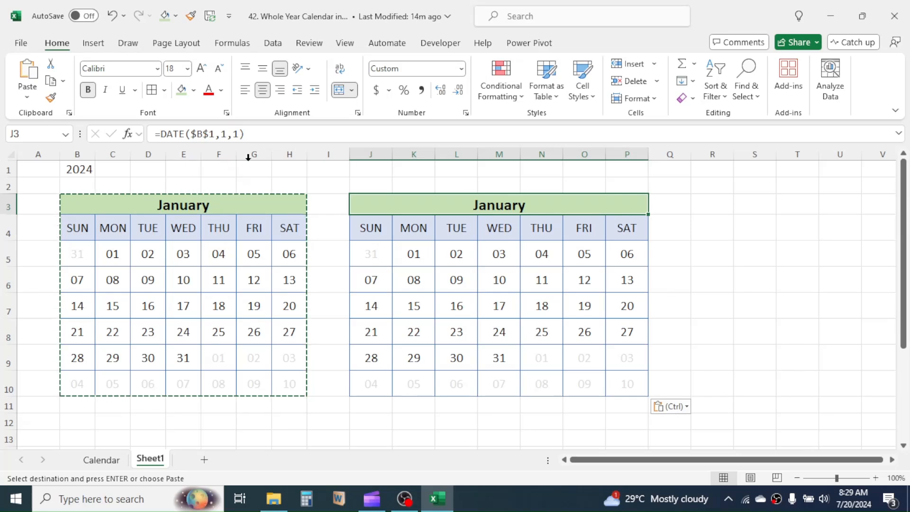
{"action": "left_click", "coordinate": [227, 134]}
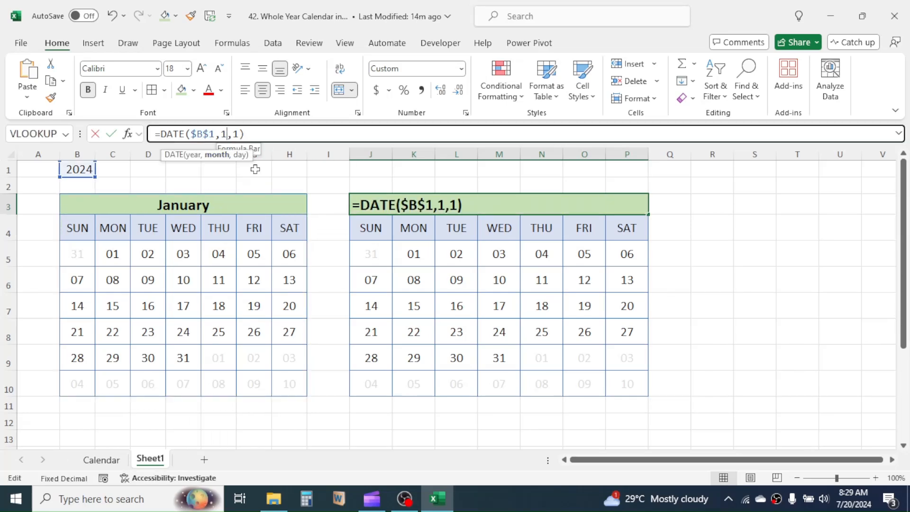
{"action": "key", "text": "BackSpace"}
{"action": "type", "text": "2"}
{"action": "key", "text": "Return"}
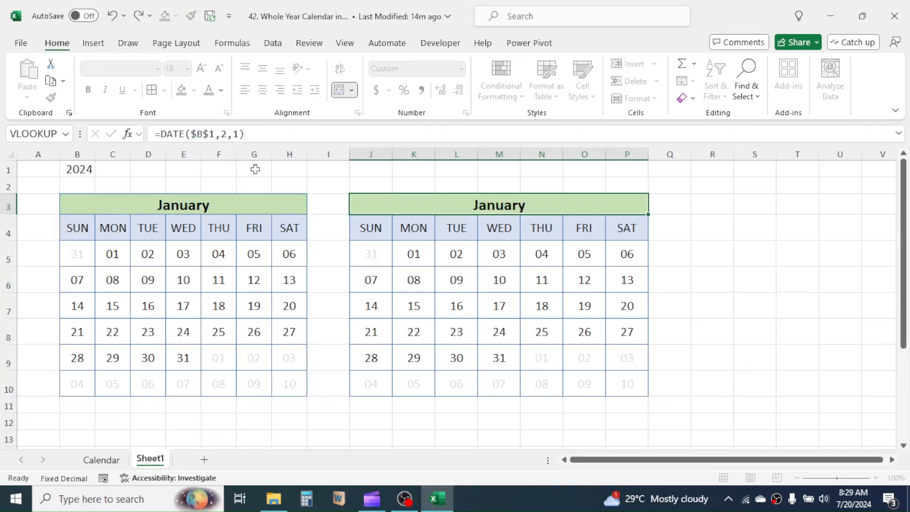
- Edit the conditional formatting rule of the February dates J5:P10 so it compares each month with $J$3
{"action": "left_click_drag", "start_coordinate": [376, 252], "coordinate": [622, 380]}
{"action": "left_click", "coordinate": [516, 103]}
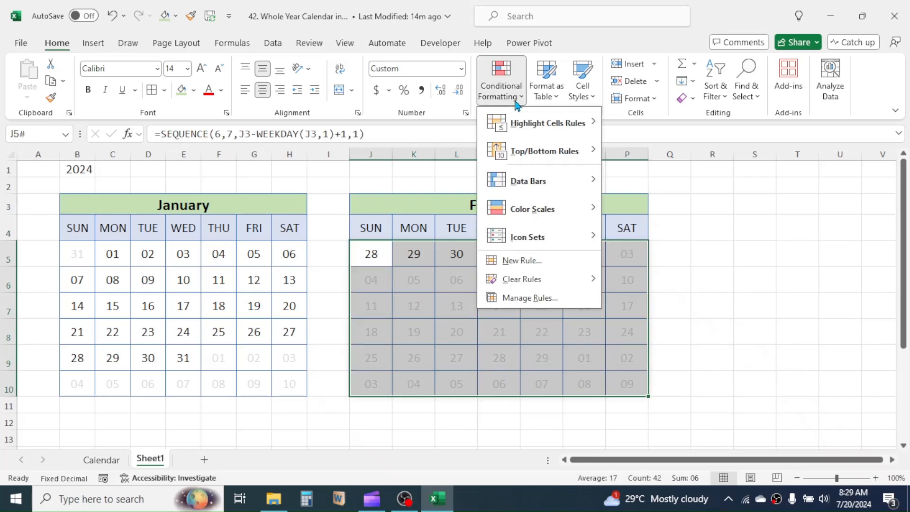
{"action": "left_click", "coordinate": [531, 299]}
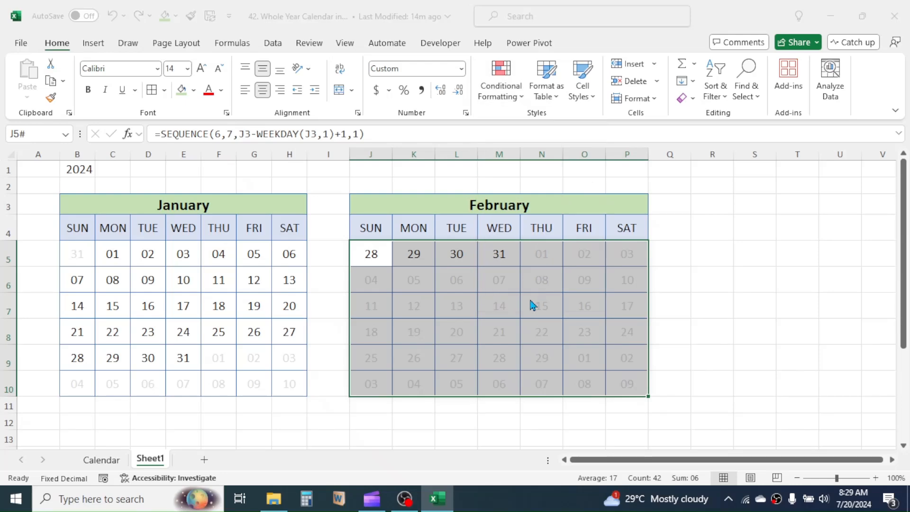
{"action": "double_click", "coordinate": [482, 151]}
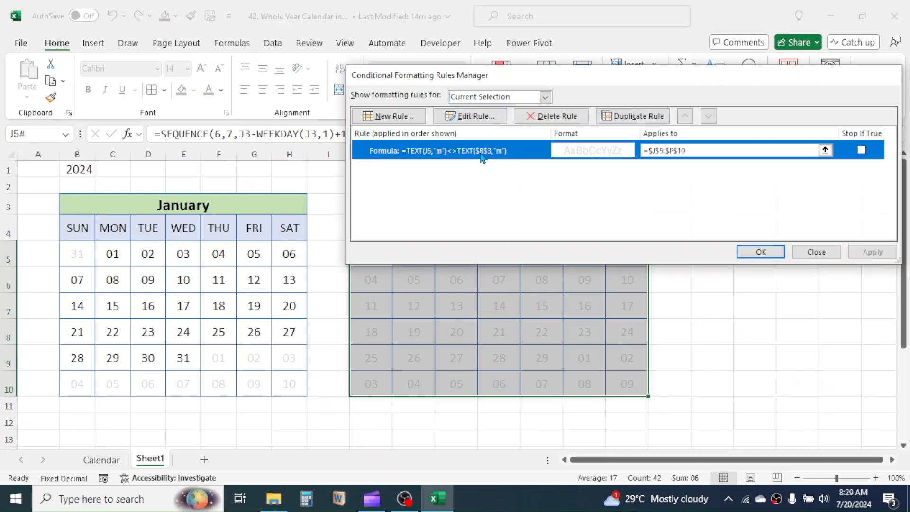
{"action": "left_click_drag", "start_coordinate": [563, 54], "coordinate": [586, 244]}
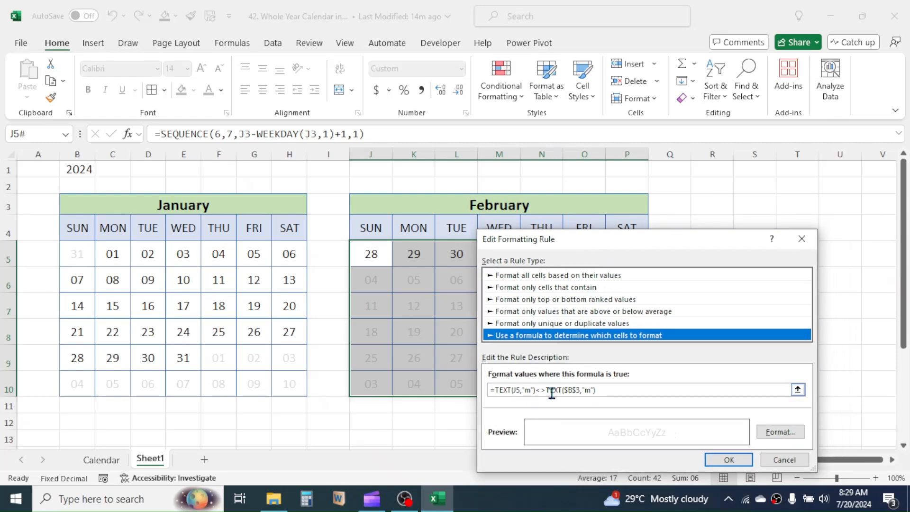
{"action": "left_click", "coordinate": [572, 390]}
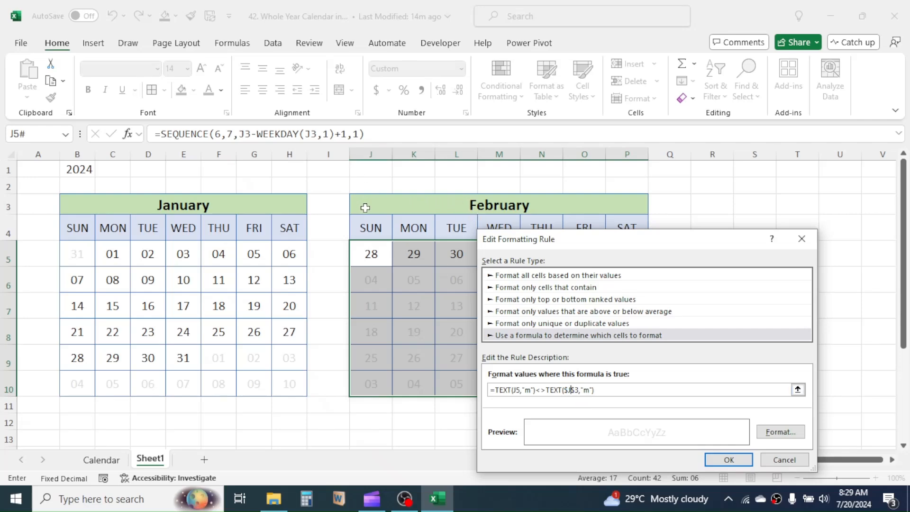
{"action": "left_click", "coordinate": [729, 460]}
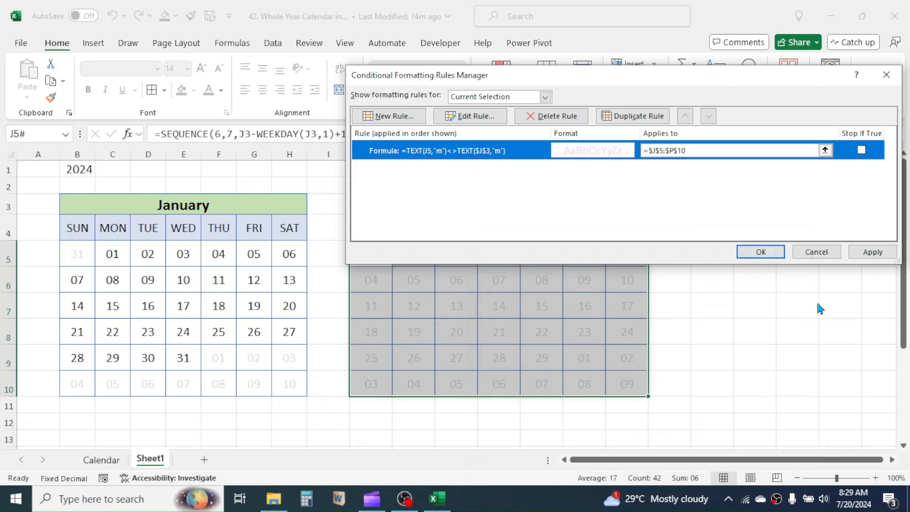
{"action": "left_click", "coordinate": [758, 252]}
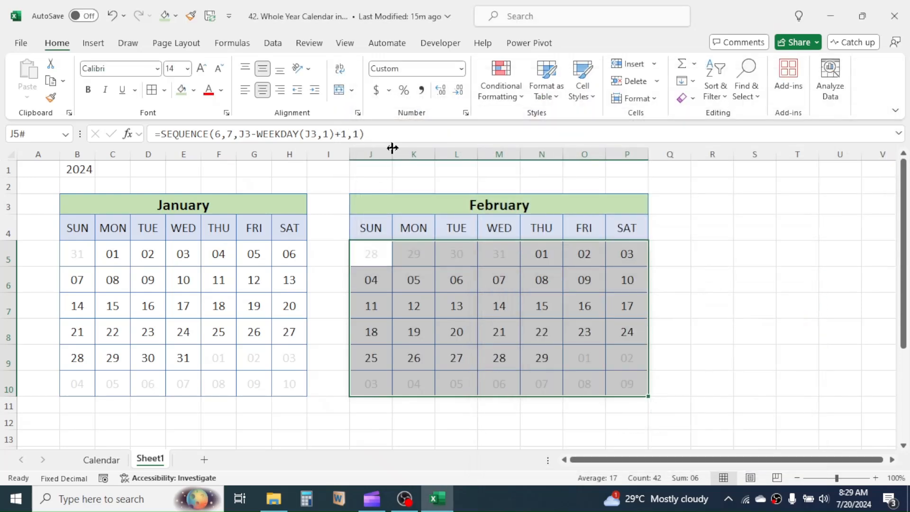
- Narrow the February columns J to P and the spacer column I
{"action": "left_click_drag", "start_coordinate": [386, 154], "coordinate": [641, 152]}
{"action": "left_click_drag", "start_coordinate": [351, 149], "coordinate": [328, 162]}
{"action": "left_click", "coordinate": [485, 281]}
- Copy the February block J3:P10 to R3 and narrow columns R to X and the spacer column Q
{"action": "left_click_drag", "start_coordinate": [471, 207], "coordinate": [497, 383]}
{"action": "key", "text": "ctrl+c"}
{"action": "left_click", "coordinate": [645, 203]}
{"action": "key", "text": "ctrl+v"}
{"action": "left_click_drag", "start_coordinate": [618, 155], "coordinate": [602, 158]}
{"action": "left_click_drag", "start_coordinate": [621, 156], "coordinate": [848, 156]}
- Set the month argument to 3 in the DATE formula of the title in R3
{"action": "left_click", "coordinate": [720, 205]}
{"action": "double_click", "coordinate": [227, 134]}
{"action": "type", "text": "3"}
{"action": "key", "text": "Return"}
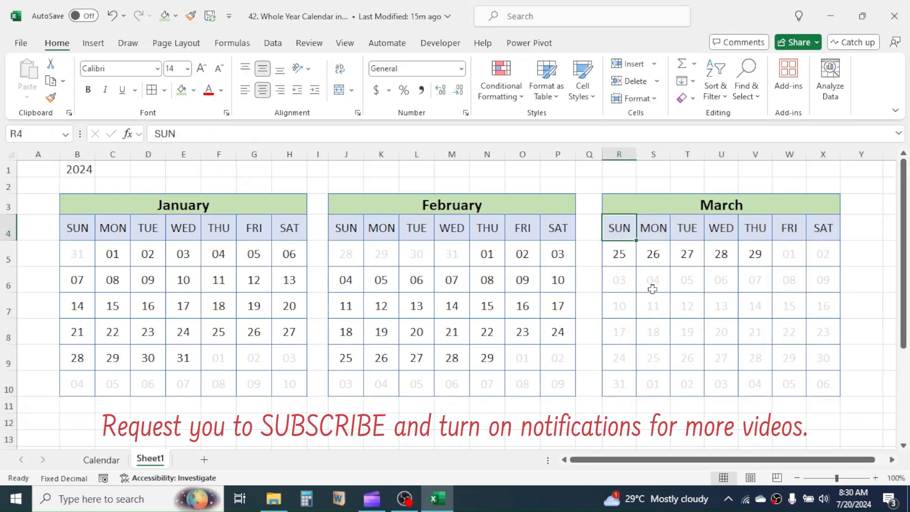
- Edit the conditional formatting rule of the March dates R5:X10 so it compares each month with $R$3
{"action": "left_click_drag", "start_coordinate": [618, 255], "coordinate": [822, 384]}
{"action": "left_click", "coordinate": [513, 96]}
{"action": "left_click", "coordinate": [528, 292]}
{"action": "double_click", "coordinate": [440, 151]}
{"action": "left_click", "coordinate": [544, 205]}
{"action": "left_click_drag", "start_coordinate": [715, 56], "coordinate": [448, 154]}
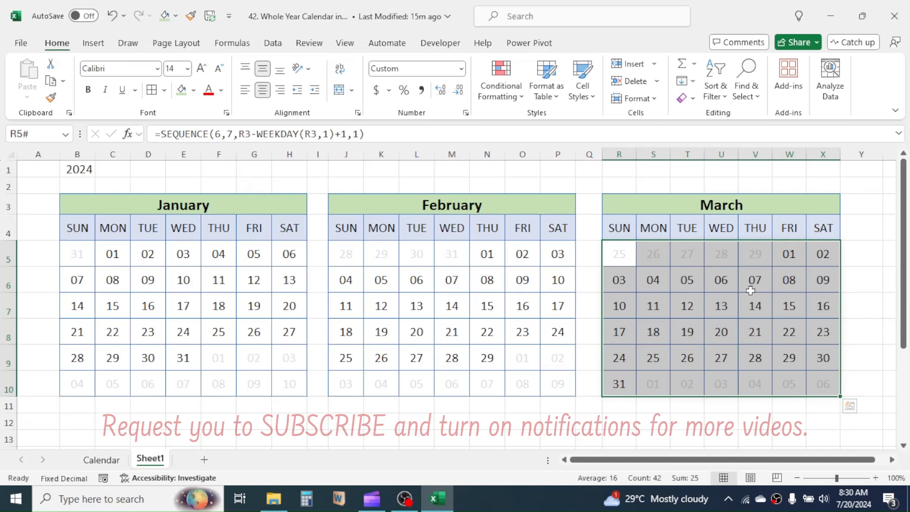
{"action": "left_click", "coordinate": [789, 169]}
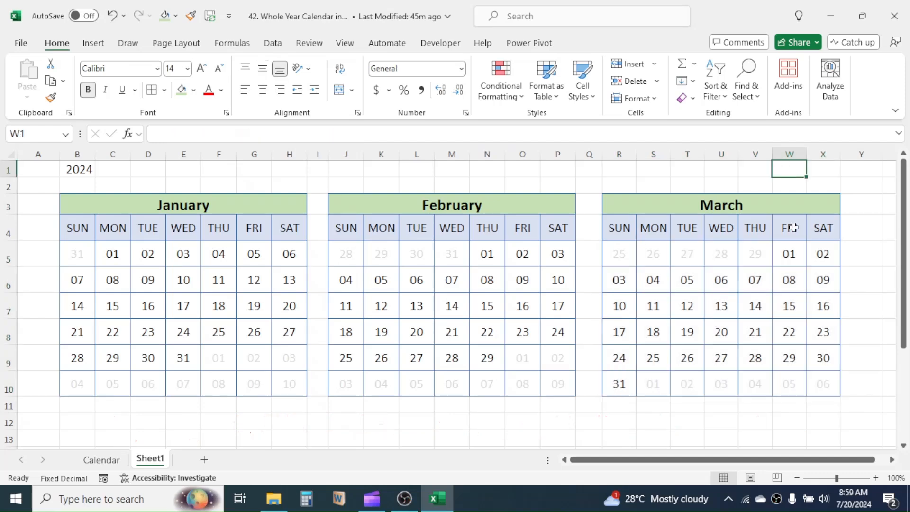
- Copy the March block R3:X10 to B12 and set the month argument in the copy's title formula to 4
{"action": "left_click_drag", "start_coordinate": [789, 205], "coordinate": [725, 386]}
{"action": "key", "text": "ctrl+c"}
{"action": "scroll", "coordinate": [274, 341], "scroll_direction": "down", "scroll_amount": 2}
{"action": "left_click", "coordinate": [77, 316]}
{"action": "key", "text": "ctrl+v"}
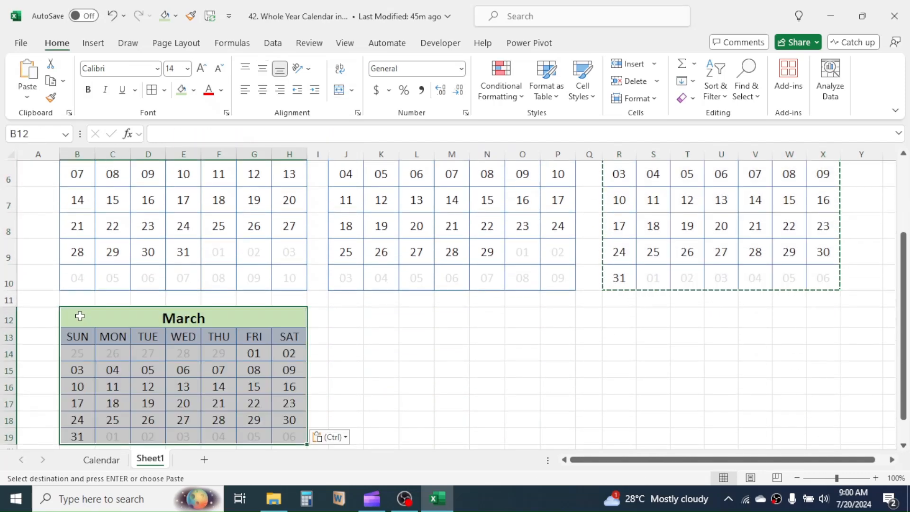
{"action": "left_click", "coordinate": [904, 446]}
{"action": "left_click", "coordinate": [903, 445]}
{"action": "double_click", "coordinate": [221, 134]}
{"action": "type", "text": "4"}
{"action": "key", "text": "Return"}
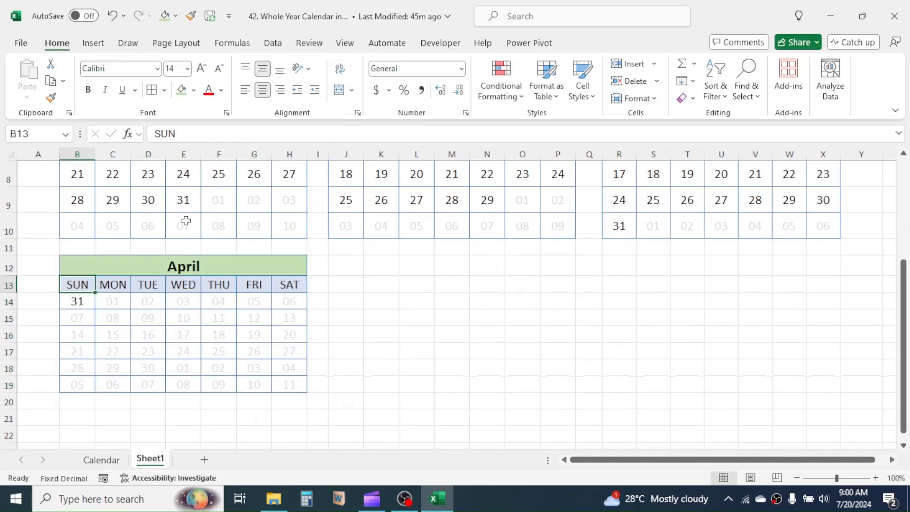
- Change the conditional formatting rule of the April dates B14:H19 to =TEXT(B14,"m")<>TEXT($B$12,"m")
{"action": "left_click_drag", "start_coordinate": [77, 302], "coordinate": [282, 384]}
{"action": "left_click", "coordinate": [501, 85]}
{"action": "left_click", "coordinate": [526, 296]}
{"action": "double_click", "coordinate": [489, 151]}
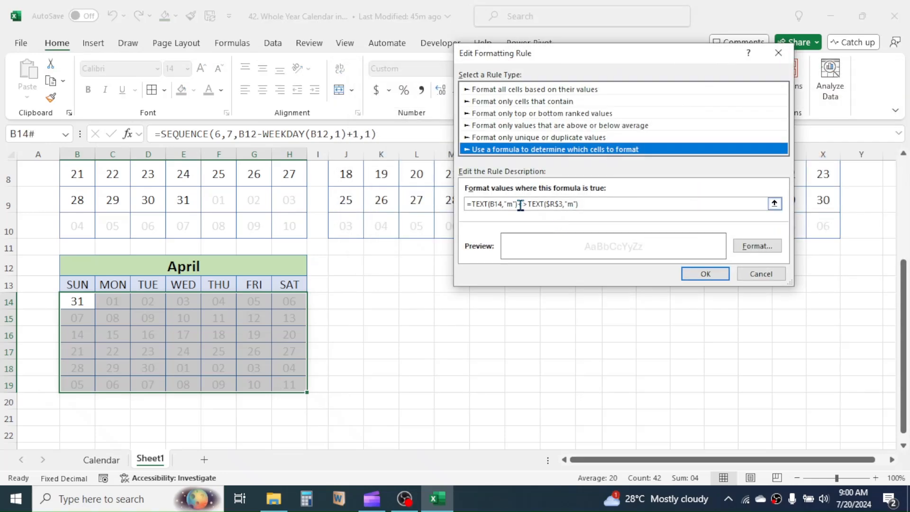
{"action": "left_click", "coordinate": [520, 203]}
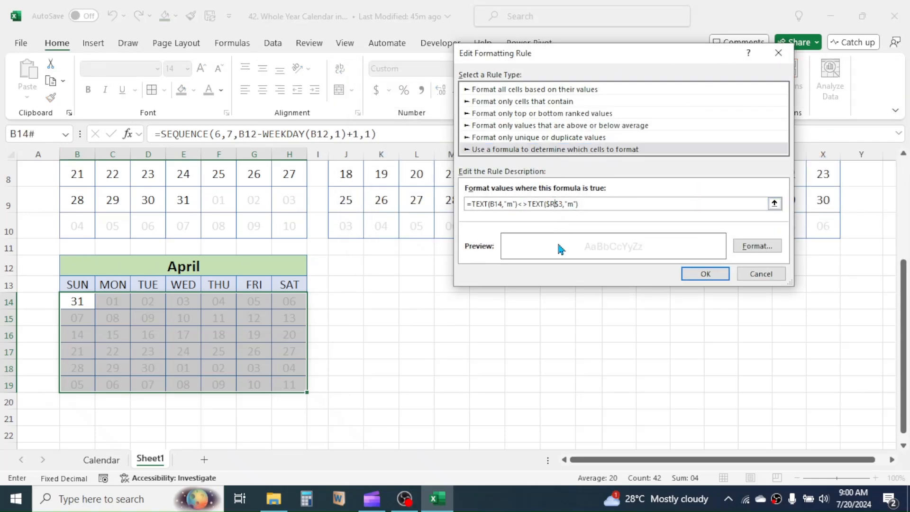
{"action": "key", "text": "BackSpace"}
{"action": "type", "text": "B$12"}
{"action": "left_click", "coordinate": [705, 274]}
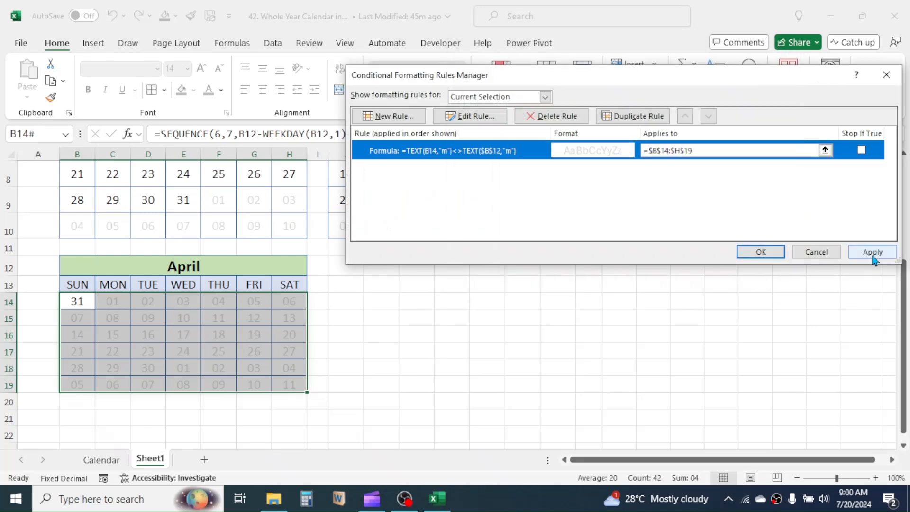
{"action": "left_click", "coordinate": [761, 254]}
- Make the April date rows 14 to 19 and the weekday heading row 13 taller
{"action": "left_click_drag", "start_coordinate": [9, 302], "coordinate": [9, 385]}
{"action": "left_click_drag", "start_coordinate": [10, 392], "coordinate": [9, 402]}
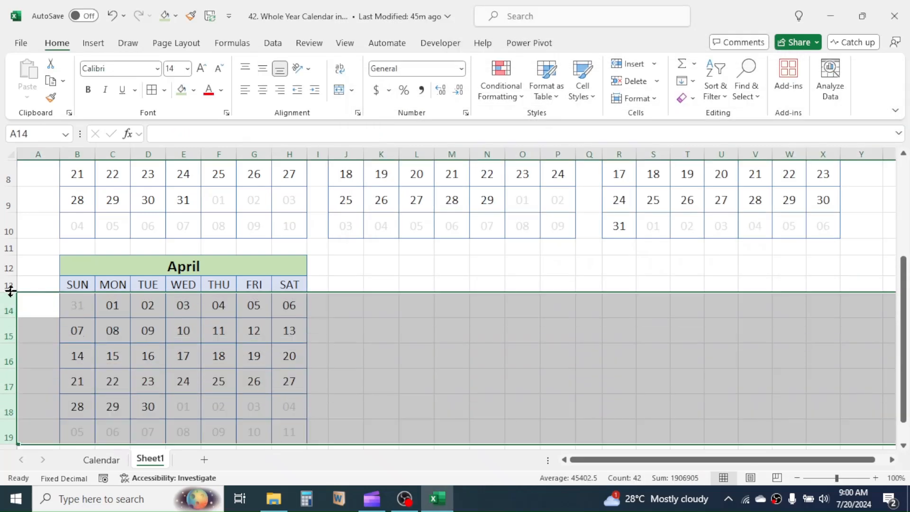
{"action": "left_click_drag", "start_coordinate": [10, 292], "coordinate": [10, 298]}
{"action": "left_click", "coordinate": [903, 447]}
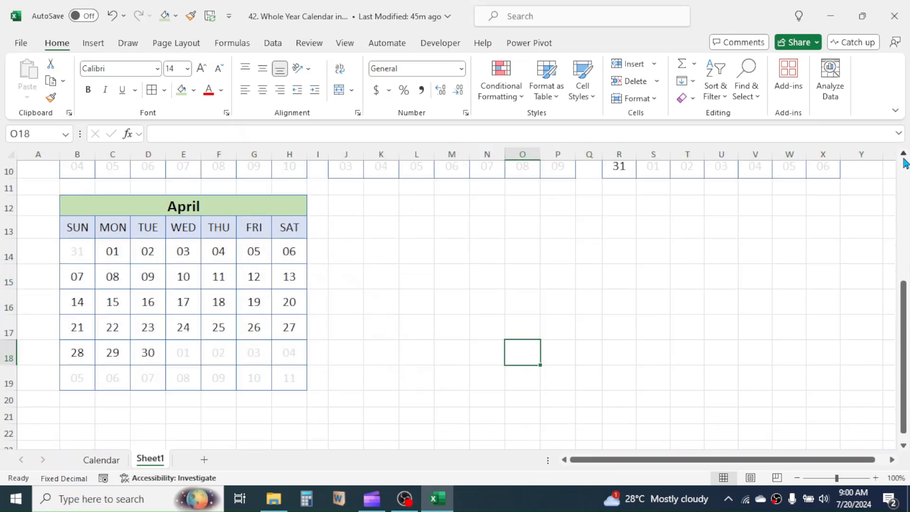
- Copy the April block B12:H19 to J12 and change the copy's title formula to =DATE($B$1,5,1)
{"action": "left_click_drag", "start_coordinate": [77, 240], "coordinate": [289, 412]}
{"action": "key", "text": "ctrl+c"}
{"action": "left_click", "coordinate": [348, 240]}
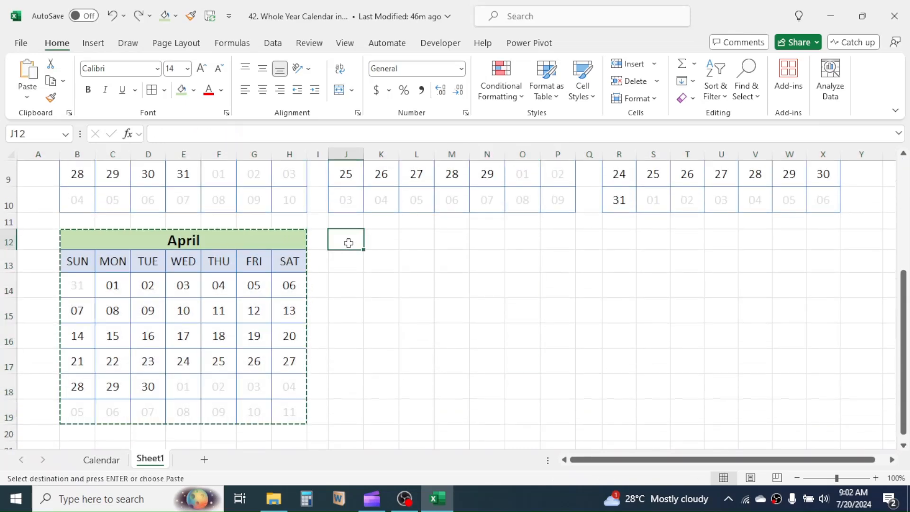
{"action": "key", "text": "ctrl+v"}
{"action": "left_click", "coordinate": [454, 243]}
{"action": "left_click", "coordinate": [222, 134]}
{"action": "key", "text": "BackSpace"}
{"action": "type", "text": "5"}
{"action": "key", "text": "Return"}
- Edit the conditional formatting rule of the May dates J14:P19 so it compares each month with $J$12
{"action": "left_click_drag", "start_coordinate": [347, 286], "coordinate": [557, 411]}
{"action": "left_click", "coordinate": [501, 80]}
{"action": "left_click", "coordinate": [532, 299]}
{"action": "double_click", "coordinate": [487, 152]}
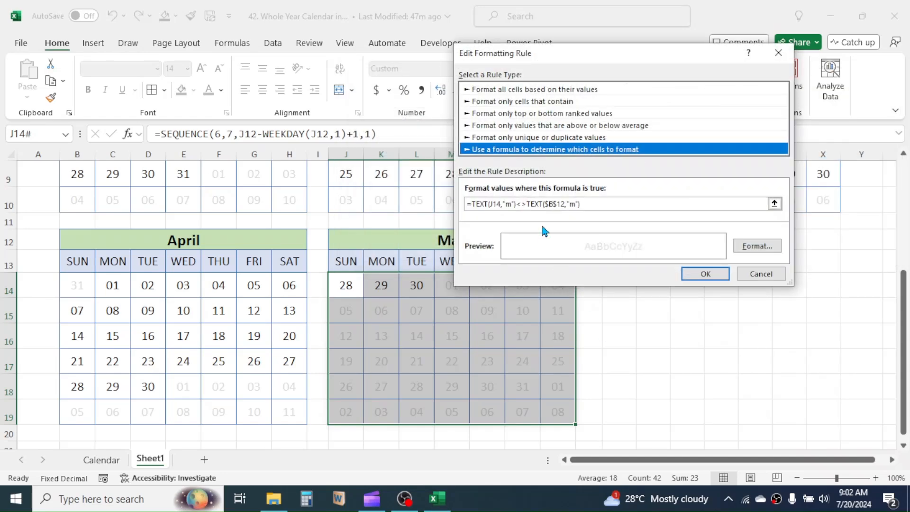
{"action": "left_click", "coordinate": [705, 274]}
{"action": "left_click", "coordinate": [755, 252]}
- Copy the May block J12:P19 to R12 and set the month argument in the copy's title formula to 6
{"action": "left_click_drag", "start_coordinate": [347, 240], "coordinate": [557, 410]}
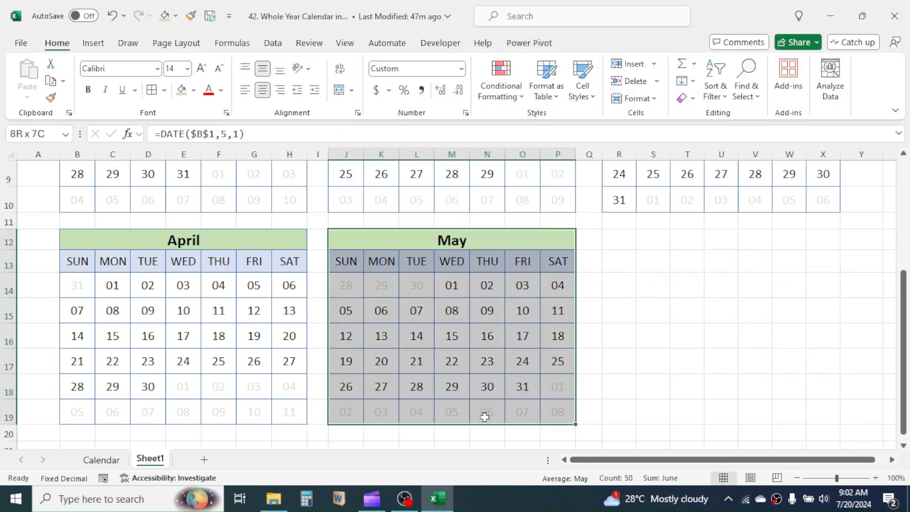
{"action": "key", "text": "ctrl+c"}
{"action": "left_click", "coordinate": [620, 238]}
{"action": "key", "text": "ctrl+v"}
{"action": "left_click", "coordinate": [222, 134]}
{"action": "key", "text": "BackSpace"}
{"action": "type", "text": "6"}
{"action": "key", "text": "Return"}
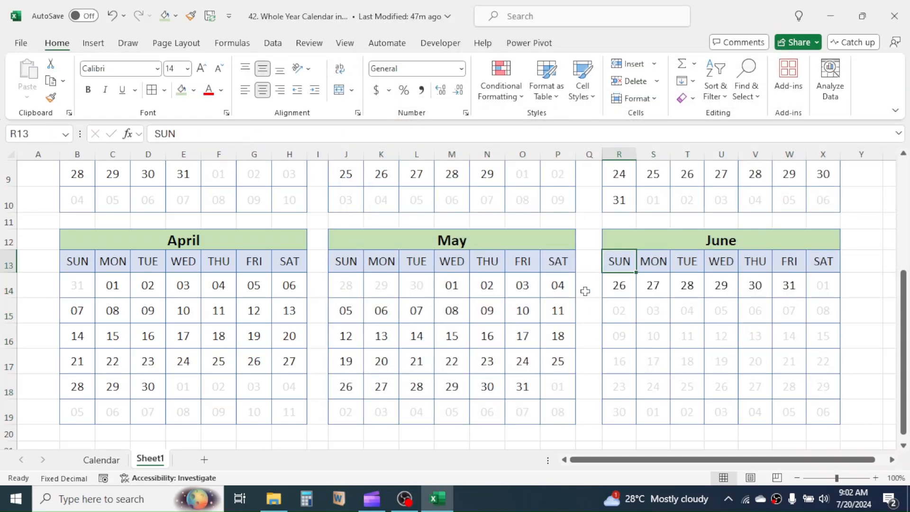
- Change the conditional formatting rule of the June dates R14:X19 to =TEXT(R14,"m")<>TEXT($R$12,"m")
{"action": "left_click_drag", "start_coordinate": [618, 285], "coordinate": [823, 410]}
{"action": "left_click", "coordinate": [501, 81]}
{"action": "left_click", "coordinate": [527, 297]}
{"action": "double_click", "coordinate": [488, 152]}
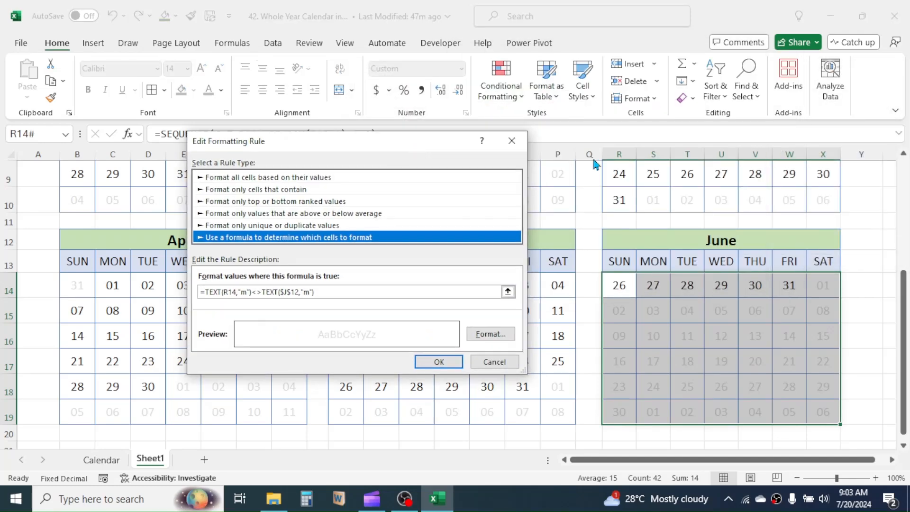
{"action": "left_click", "coordinate": [288, 291]}
{"action": "key", "text": "BackSpace"}
{"action": "type", "text": "R"}
{"action": "left_click", "coordinate": [439, 361]}
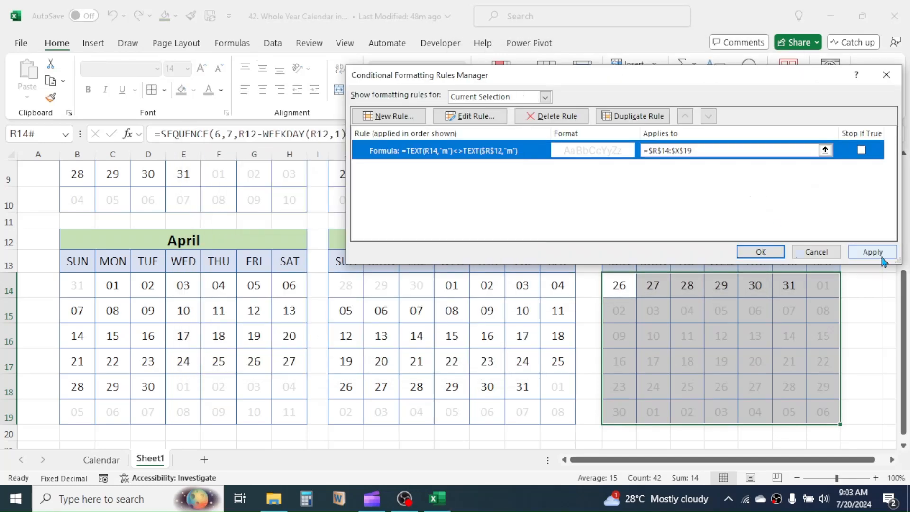
{"action": "left_click", "coordinate": [877, 253]}
{"action": "left_click", "coordinate": [760, 252]}
- Copy the June block R12:X19 to B21 and change the copy's title formula to =DATE($B$1,7,1)
{"action": "left_click_drag", "start_coordinate": [711, 241], "coordinate": [823, 412]}
{"action": "key", "text": "ctrl+c"}
{"action": "scroll", "coordinate": [427, 284], "scroll_direction": "down", "scroll_amount": 3}
{"action": "left_click", "coordinate": [87, 235]}
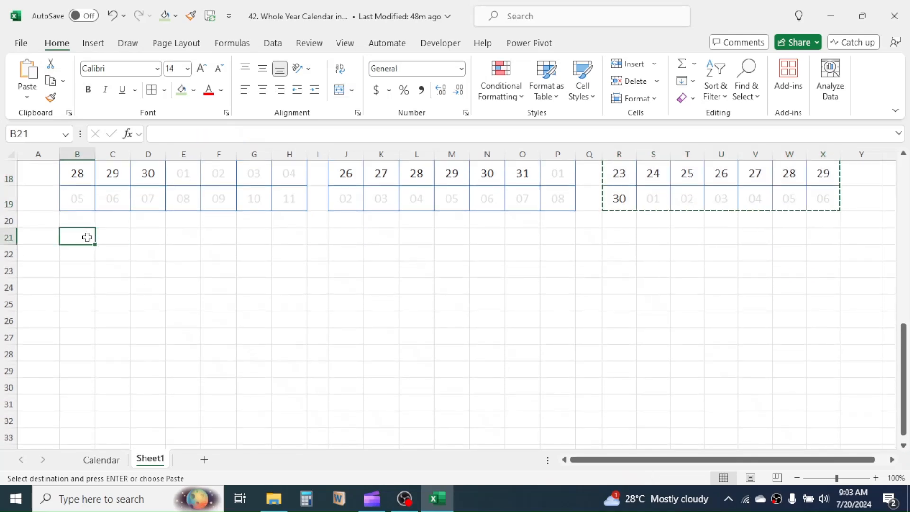
{"action": "key", "text": "ctrl+v"}
{"action": "left_click", "coordinate": [225, 134]}
{"action": "key", "text": "BackSpace"}
{"action": "type", "text": "7"}
{"action": "key", "text": "Return"}
- Increase the height of the July block's rows 21 to 28
{"action": "left_click", "coordinate": [95, 241]}
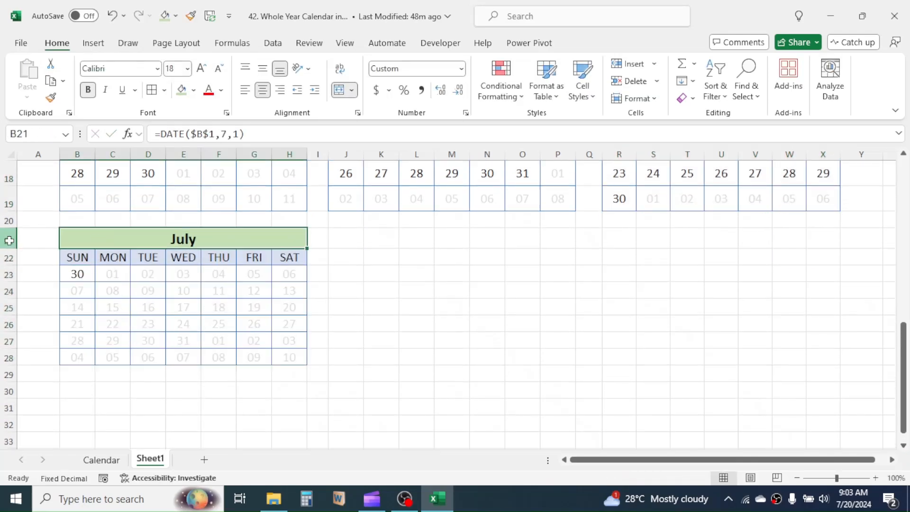
{"action": "left_click_drag", "start_coordinate": [9, 240], "coordinate": [10, 358]}
{"action": "left_click_drag", "start_coordinate": [11, 365], "coordinate": [11, 368]}
- Edit the conditional formatting rule of the July dates B23:H28 so it compares each month with $B$21
{"action": "left_click_drag", "start_coordinate": [75, 294], "coordinate": [289, 426]}
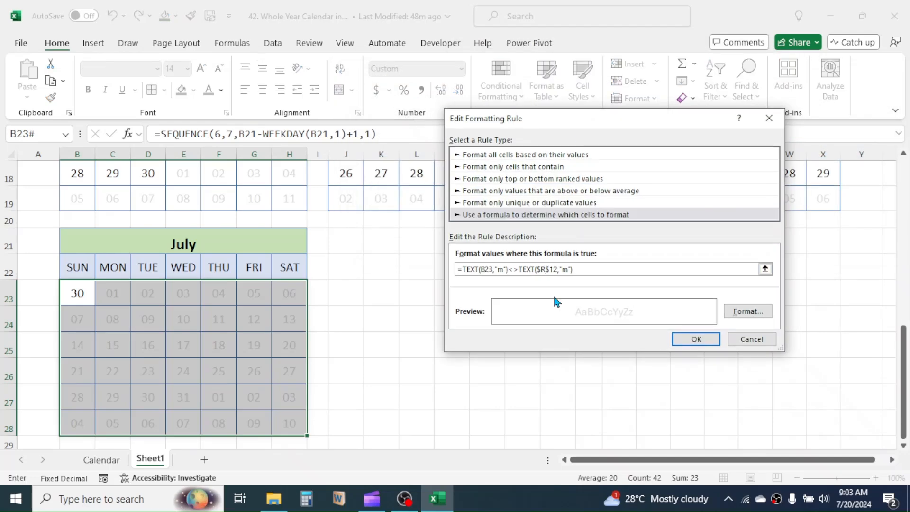
{"action": "key", "text": "BackSpace"}
{"action": "key", "text": "BackSpace"}
{"action": "type", "text": "21"}
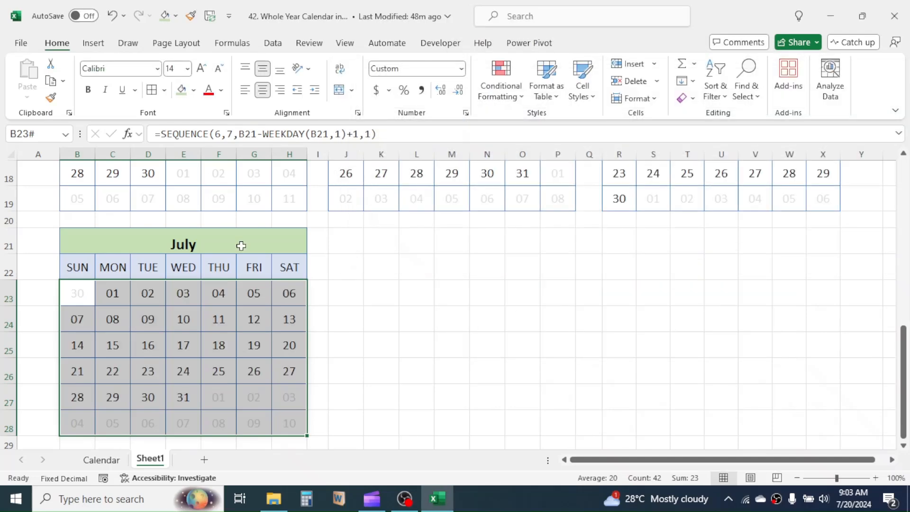
- Copy the July block B21:H28 to J21 and change the copy's title formula to =DATE($B$1,8,1)
{"action": "left_click_drag", "start_coordinate": [240, 246], "coordinate": [214, 420]}
{"action": "key", "text": "ctrl+c"}
{"action": "left_click", "coordinate": [356, 240]}
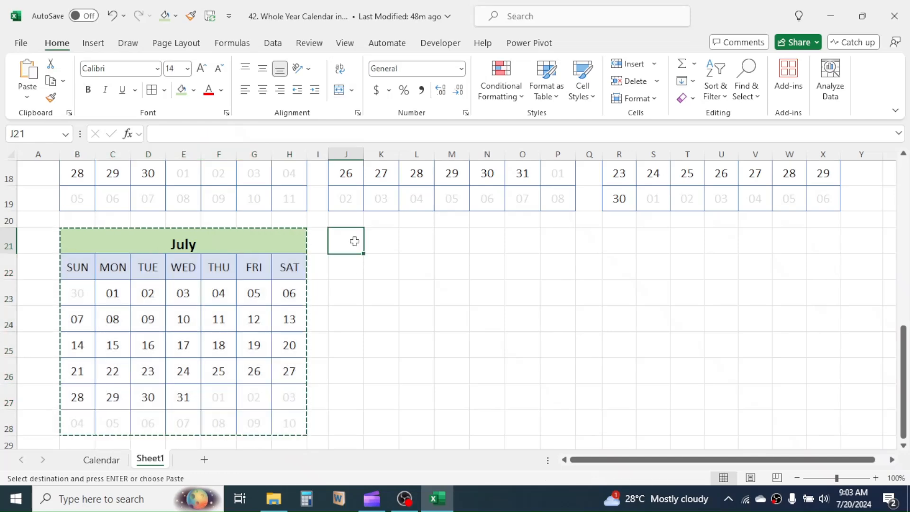
{"action": "key", "text": "ctrl+v"}
{"action": "double_click", "coordinate": [225, 134]}
{"action": "type", "text": "8"}
{"action": "key", "text": "Return"}
- Change the conditional formatting rule of the August dates J23:P28 to =TEXT(J23,"m")<>TEXT($J$21,"m")
{"action": "left_click_drag", "start_coordinate": [346, 292], "coordinate": [542, 412]}
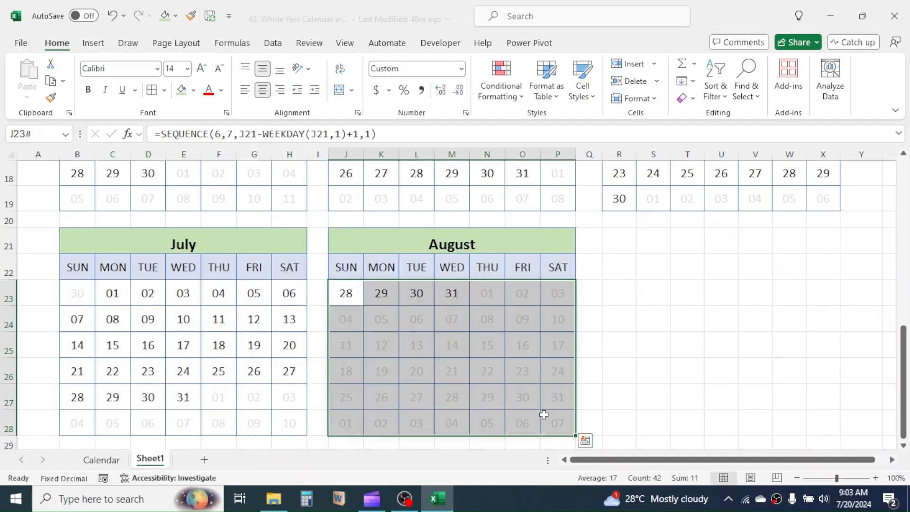
{"action": "left_click", "coordinate": [501, 85]}
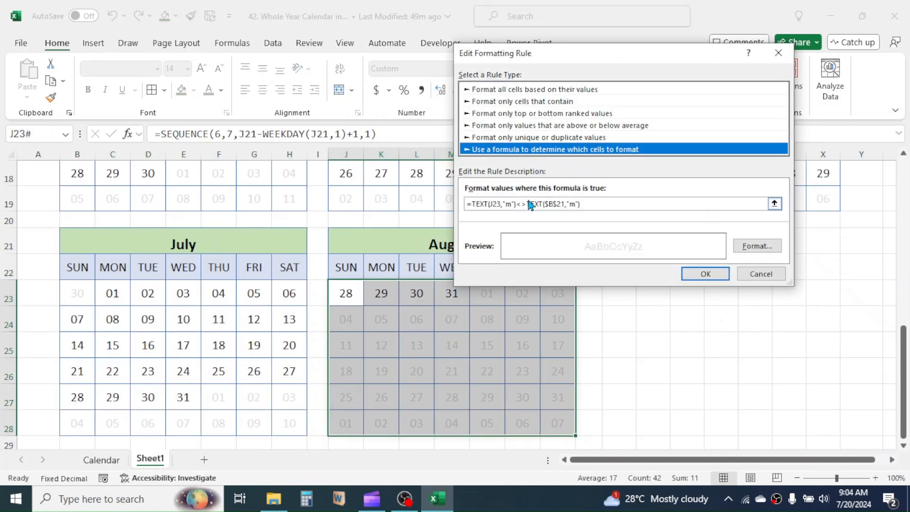
{"action": "left_click", "coordinate": [553, 204]}
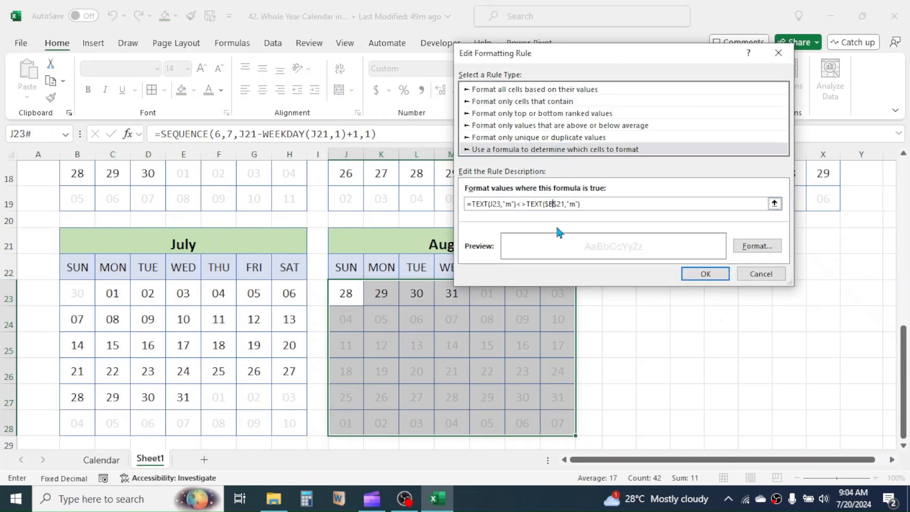
{"action": "key", "text": "BackSpace"}
{"action": "type", "text": "J"}
{"action": "left_click", "coordinate": [705, 273]}
{"action": "left_click", "coordinate": [761, 251]}
- Copy the August block J21:P28 to R21 and change the copy's title formula to =DATE($B$1,9,1)
{"action": "left_click_drag", "start_coordinate": [488, 244], "coordinate": [498, 421]}
{"action": "key", "text": "ctrl+c"}
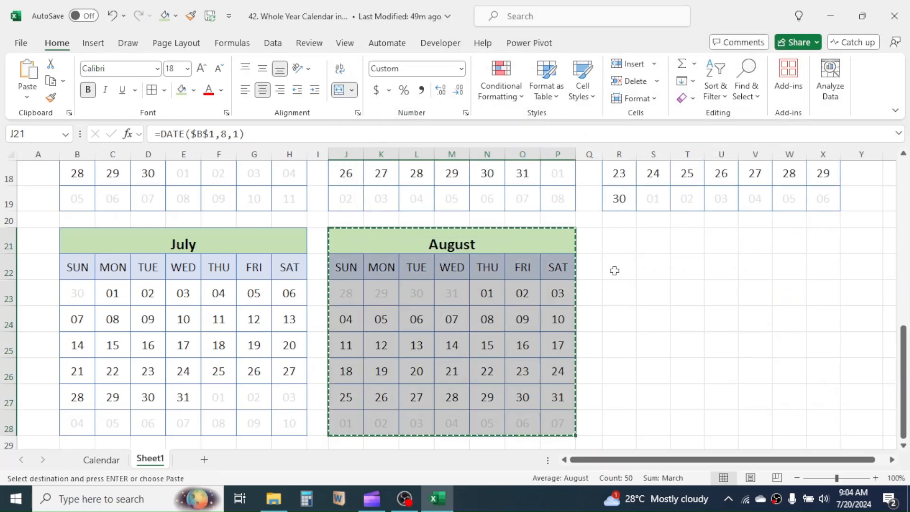
{"action": "left_click", "coordinate": [620, 245]}
{"action": "key", "text": "ctrl+v"}
{"action": "left_click", "coordinate": [705, 243]}
{"action": "double_click", "coordinate": [228, 134]}
{"action": "type", "text": "9"}
{"action": "key", "text": "Return"}
- Change the conditional formatting rule of the September dates R23:X28 to =TEXT(R23,"m")<>TEXT($R$21,"m")
{"action": "left_click_drag", "start_coordinate": [611, 293], "coordinate": [825, 421]}
{"action": "left_click", "coordinate": [501, 86]}
{"action": "left_click", "coordinate": [541, 308]}
{"action": "double_click", "coordinate": [621, 150]}
{"action": "left_click", "coordinate": [563, 205]}
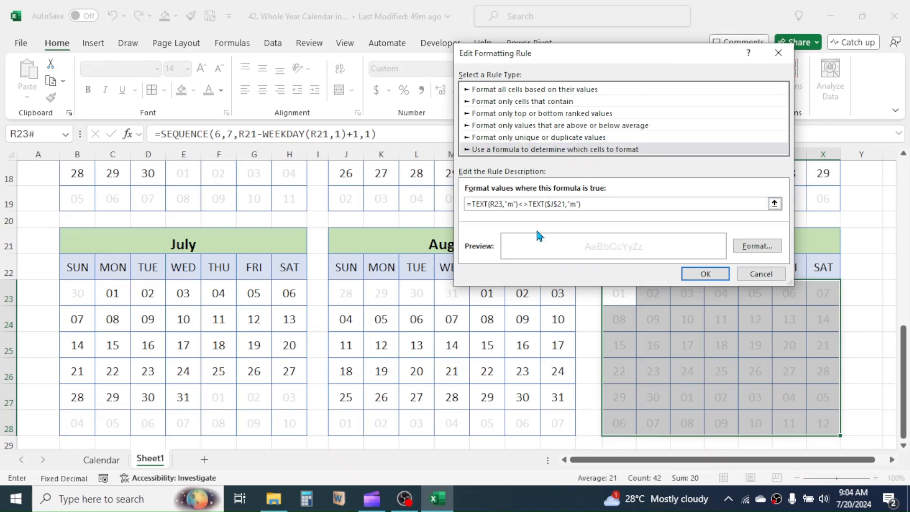
{"action": "key", "text": "BackSpace"}
{"action": "type", "text": "R"}
{"action": "left_click_drag", "start_coordinate": [623, 54], "coordinate": [382, 136]}
{"action": "left_click", "coordinate": [471, 353]}
{"action": "left_click", "coordinate": [755, 250]}
- Copy the September block R21:X28 to B30 and increase the height of rows 31 to 37
{"action": "left_click_drag", "start_coordinate": [730, 246], "coordinate": [788, 414]}
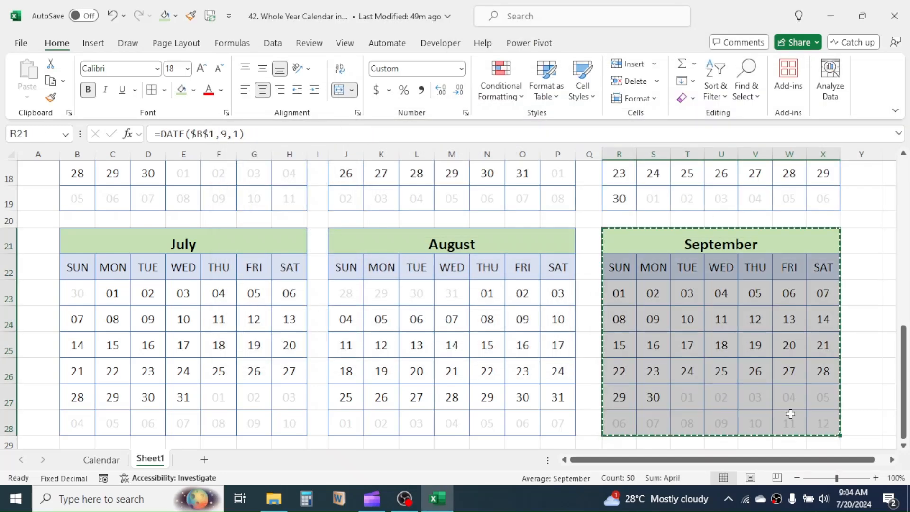
{"action": "key", "text": "ctrl+c"}
{"action": "left_click", "coordinate": [903, 446]}
{"action": "scroll", "coordinate": [903, 448], "scroll_direction": "down", "scroll_amount": 2}
{"action": "left_click", "coordinate": [77, 236]}
{"action": "key", "text": "ctrl+v"}
{"action": "left_click_drag", "start_coordinate": [8, 259], "coordinate": [10, 376]}
- Change the title formula of the new block at B30 to =DATE($B$1,10,1)
{"action": "left_click", "coordinate": [77, 240]}
{"action": "double_click", "coordinate": [221, 134]}
{"action": "key", "text": "BackSpace"}
{"action": "type", "text": "10"}
{"action": "key", "text": "Return"}
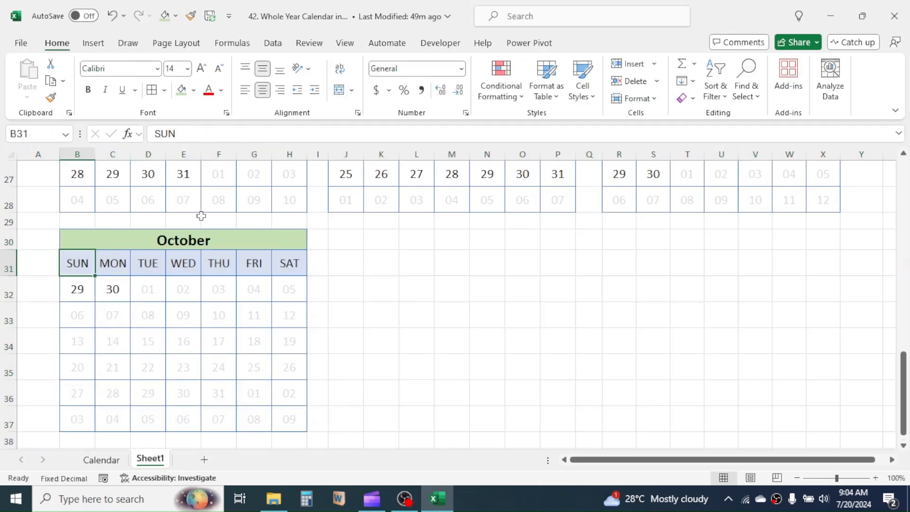
- Change the conditional formatting rule of the October dates B32:H37 to =TEXT(B32,"m")<>TEXT($B$30,"m")
{"action": "left_click_drag", "start_coordinate": [78, 288], "coordinate": [286, 418]}
{"action": "left_click", "coordinate": [501, 81]}
{"action": "left_click", "coordinate": [531, 296]}
{"action": "double_click", "coordinate": [487, 148]}
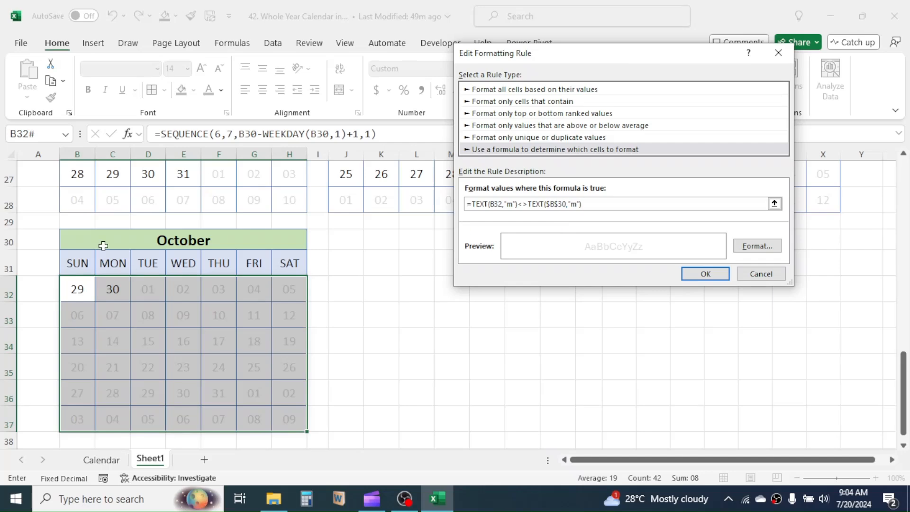
{"action": "left_click", "coordinate": [705, 274]}
{"action": "left_click", "coordinate": [870, 253]}
{"action": "left_click", "coordinate": [761, 252]}
- Copy the October block B30:H37 to J30 and change the copy's title formula to =DATE($B$1,11,1)
{"action": "left_click_drag", "start_coordinate": [216, 241], "coordinate": [221, 414]}
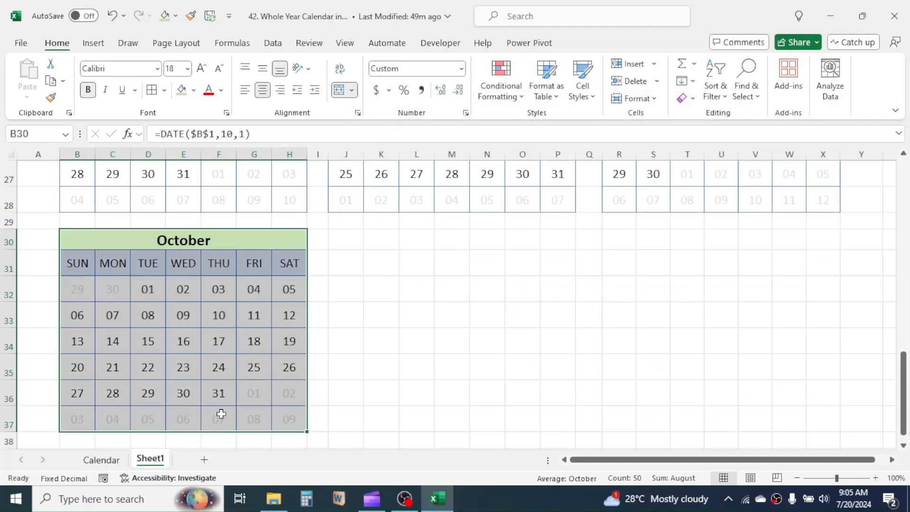
{"action": "key", "text": "ctrl+c"}
{"action": "left_click", "coordinate": [339, 243]}
{"action": "key", "text": "ctrl+v"}
{"action": "left_click", "coordinate": [233, 134]}
{"action": "key", "text": "BackSpace"}
{"action": "type", "text": "1"}
{"action": "key", "text": "Return"}
- Change the conditional formatting rule of the November dates J32:P37 to =TEXT(J32,"m")<>TEXT($J$30,"m")
{"action": "left_click_drag", "start_coordinate": [348, 276], "coordinate": [558, 419]}
{"action": "left_click", "coordinate": [487, 287]}
{"action": "left_click", "coordinate": [416, 315]}
{"action": "left_click", "coordinate": [501, 80]}
{"action": "left_click", "coordinate": [531, 297]}
{"action": "double_click", "coordinate": [541, 148]}
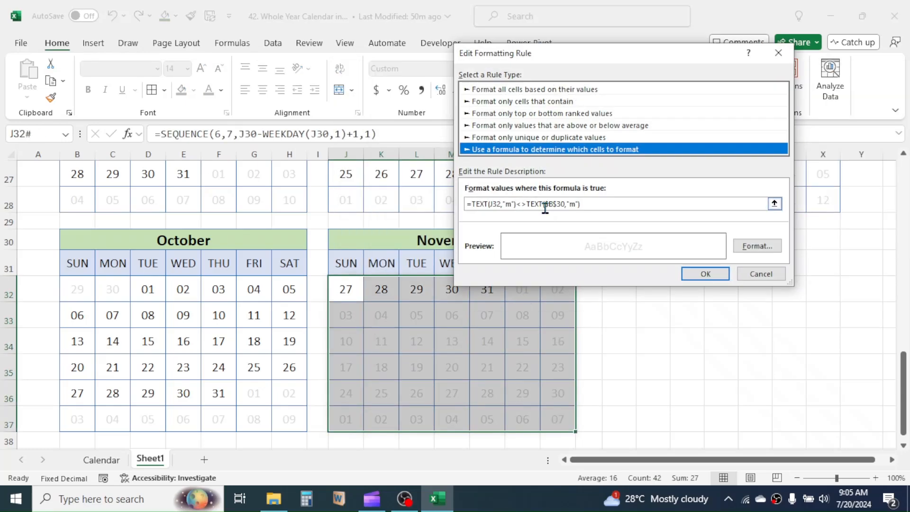
{"action": "left_click", "coordinate": [552, 204]}
{"action": "key", "text": "BackSpace"}
{"action": "type", "text": "J"}
{"action": "left_click", "coordinate": [705, 274]}
{"action": "left_click", "coordinate": [755, 252]}
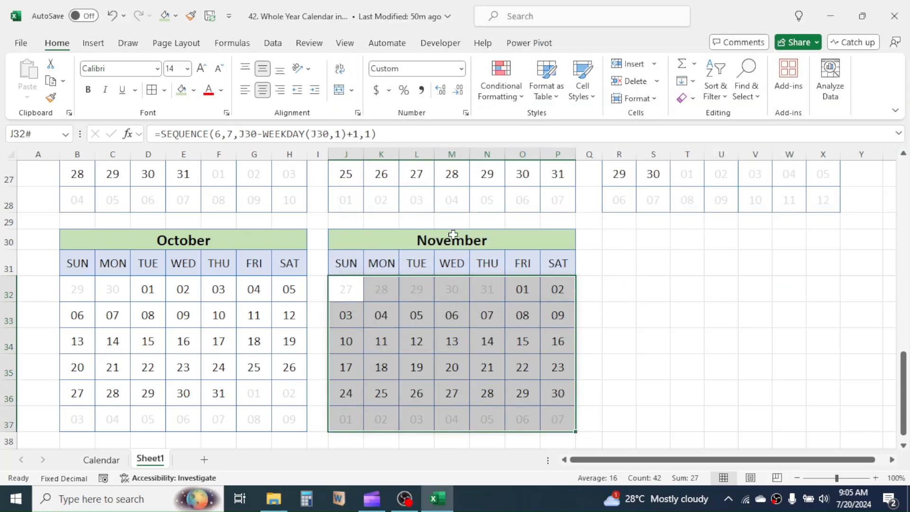
- Copy the November block J30:P37 to R30 and change the copy's title formula to =DATE($B$1,12,1)
{"action": "left_click_drag", "start_coordinate": [340, 236], "coordinate": [564, 425]}
{"action": "key", "text": "ctrl+c"}
{"action": "left_click", "coordinate": [630, 244]}
{"action": "key", "text": "ctrl+v"}
{"action": "left_click", "coordinate": [231, 134]}
{"action": "key", "text": "BackSpace"}
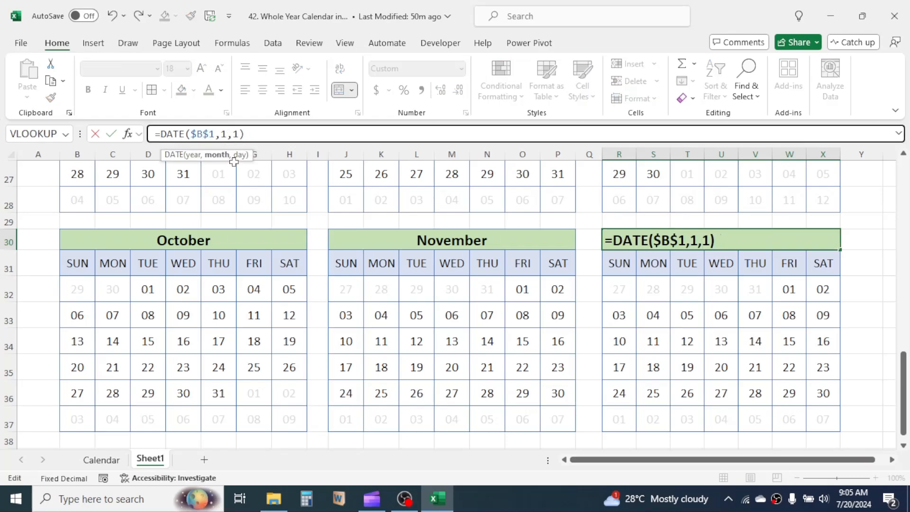
{"action": "type", "text": "2"}
{"action": "key", "text": "Return"}
- Change the conditional formatting rule of the December dates R32:X37 to =TEXT(R32,"m")<>TEXT($R$30,"m")
{"action": "left_click_drag", "start_coordinate": [623, 289], "coordinate": [823, 418]}
{"action": "left_click", "coordinate": [501, 94]}
{"action": "left_click", "coordinate": [527, 301]}
{"action": "left_click", "coordinate": [475, 117]}
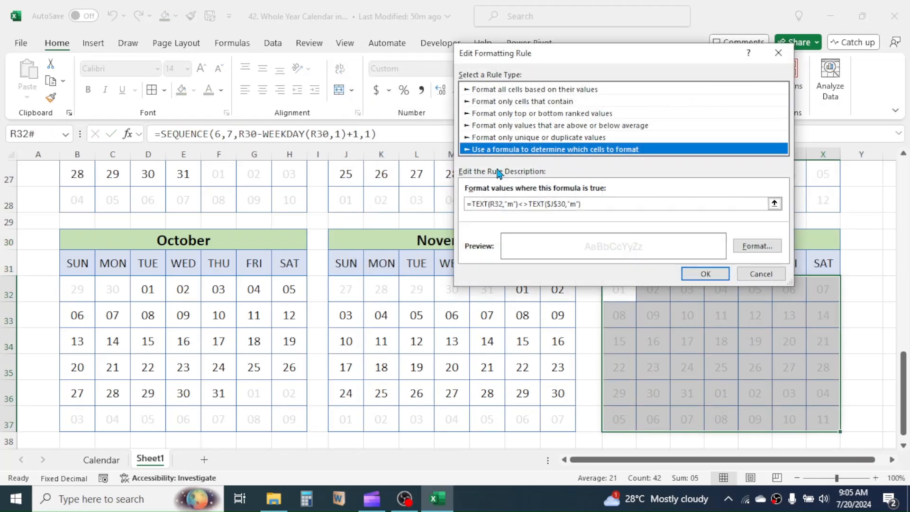
{"action": "left_click", "coordinate": [553, 204]}
{"action": "key", "text": "BackSpace"}
{"action": "type", "text": "R"}
{"action": "left_click", "coordinate": [705, 274]}
{"action": "left_click", "coordinate": [859, 252]}
{"action": "left_click", "coordinate": [762, 252]}
{"action": "left_click", "coordinate": [860, 342]}
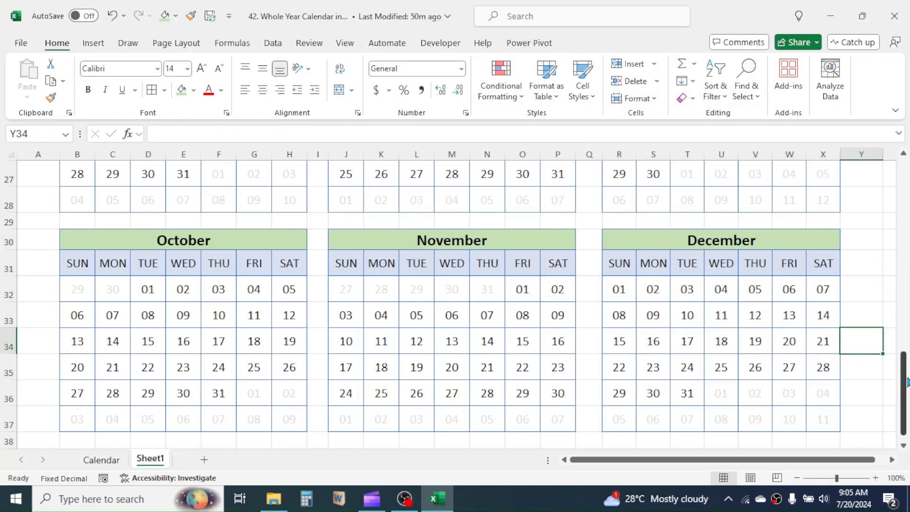
- Apply the custom number format # "Calendar" to the year in cell B1
{"action": "left_click_drag", "start_coordinate": [904, 383], "coordinate": [904, 182]}
{"action": "left_click", "coordinate": [857, 170]}
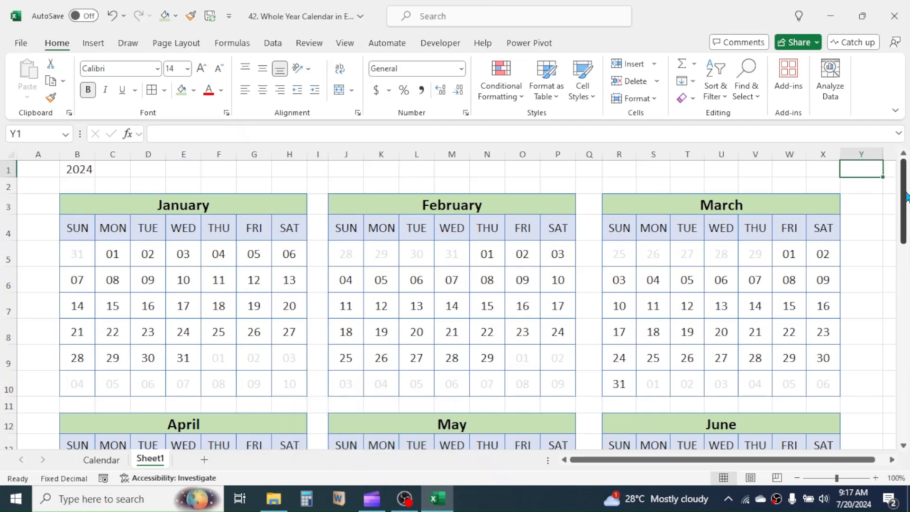
{"action": "left_click", "coordinate": [82, 169]}
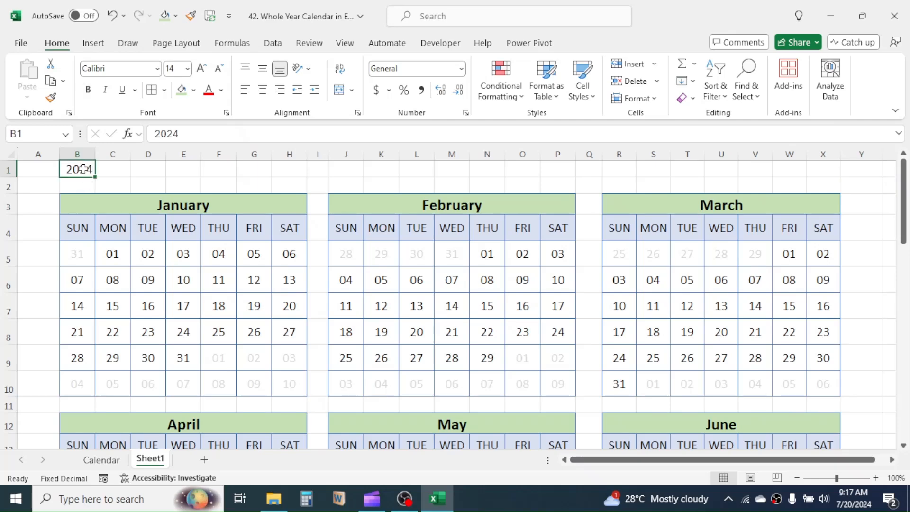
{"action": "right_click", "coordinate": [82, 168]}
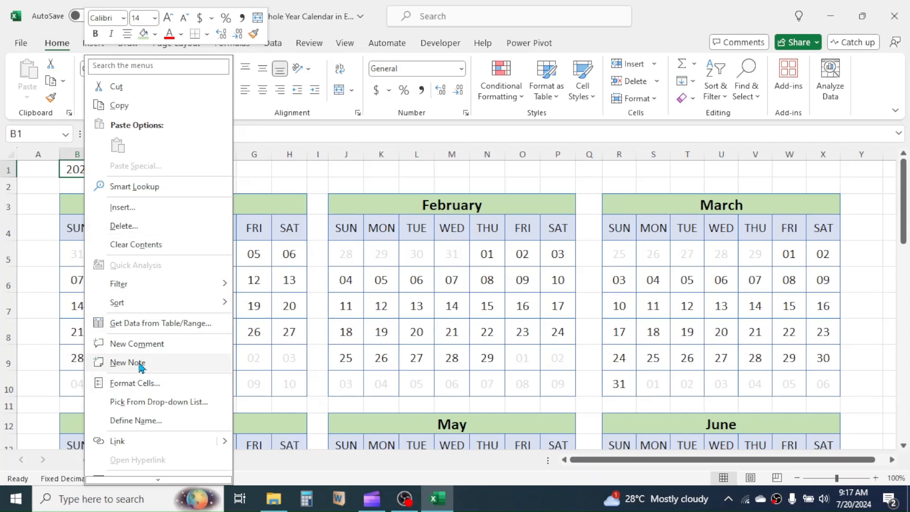
{"action": "left_click", "coordinate": [144, 383]}
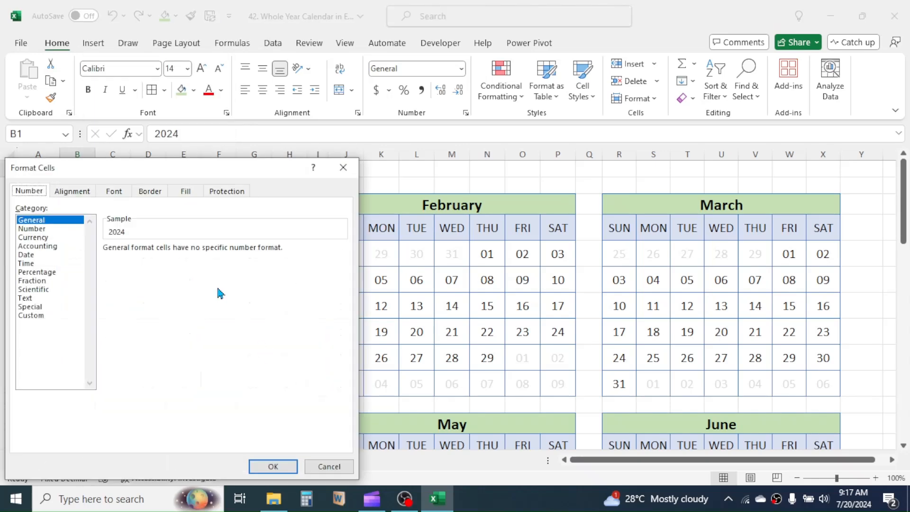
{"action": "left_click_drag", "start_coordinate": [203, 169], "coordinate": [449, 95]}
{"action": "left_click", "coordinate": [277, 241]}
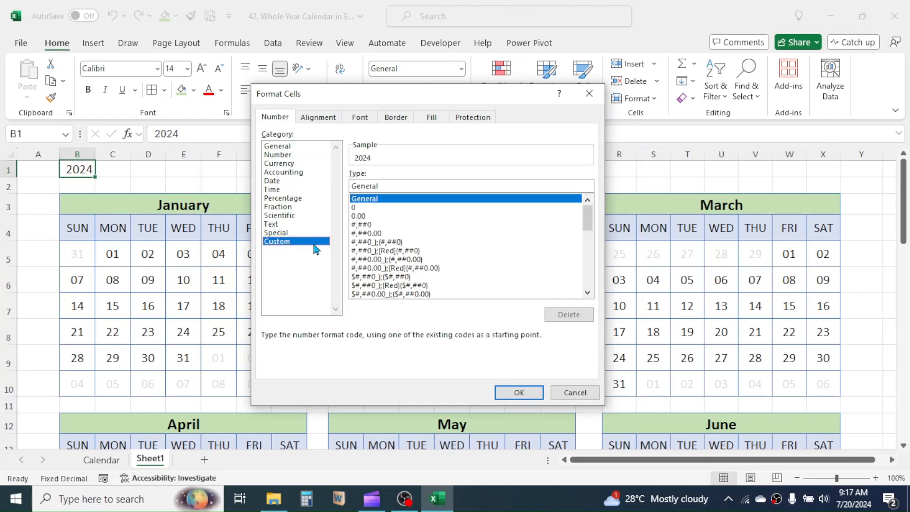
{"action": "double_click", "coordinate": [372, 186]}
{"action": "key", "text": "BackSpace"}
{"action": "type", "text": "#"}
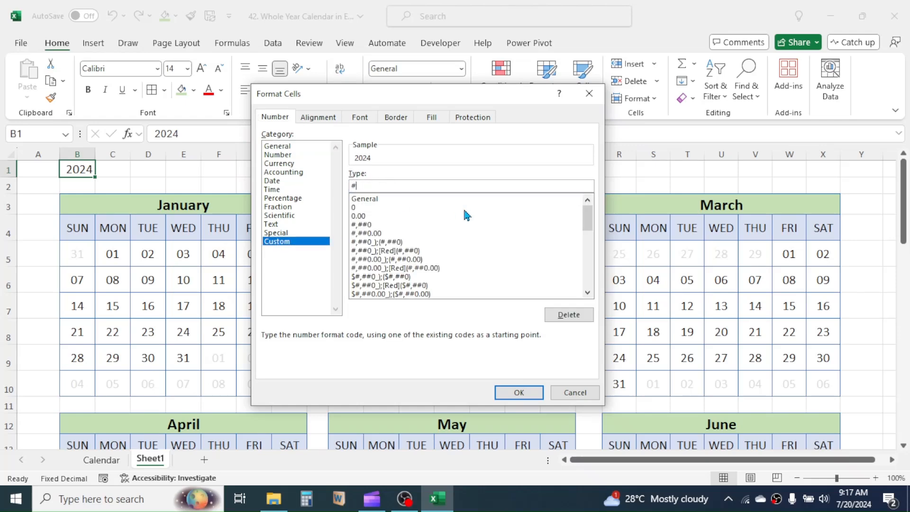
{"action": "type", "text": " \"Calendar\""}
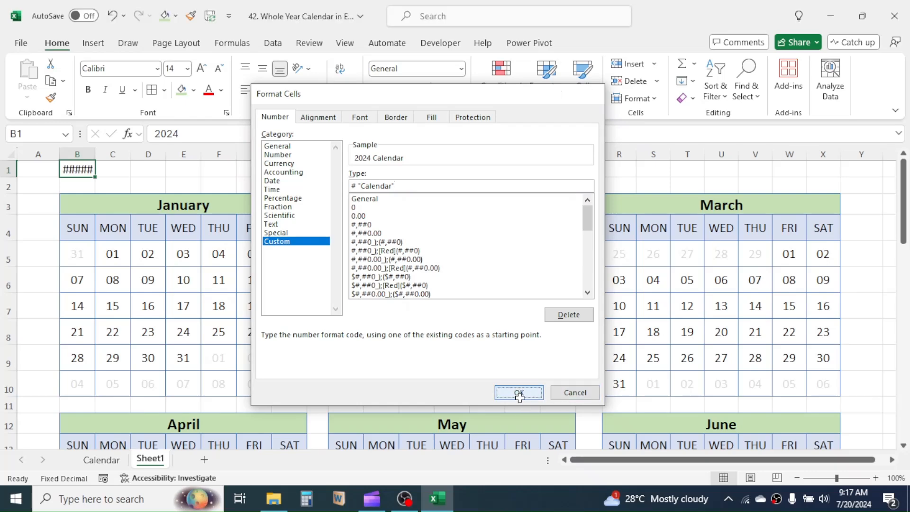
{"action": "left_click", "coordinate": [524, 393]}
- Merge and center the calendar title across B1:X1 and enlarge its font to size 36
{"action": "left_click_drag", "start_coordinate": [78, 170], "coordinate": [818, 169]}
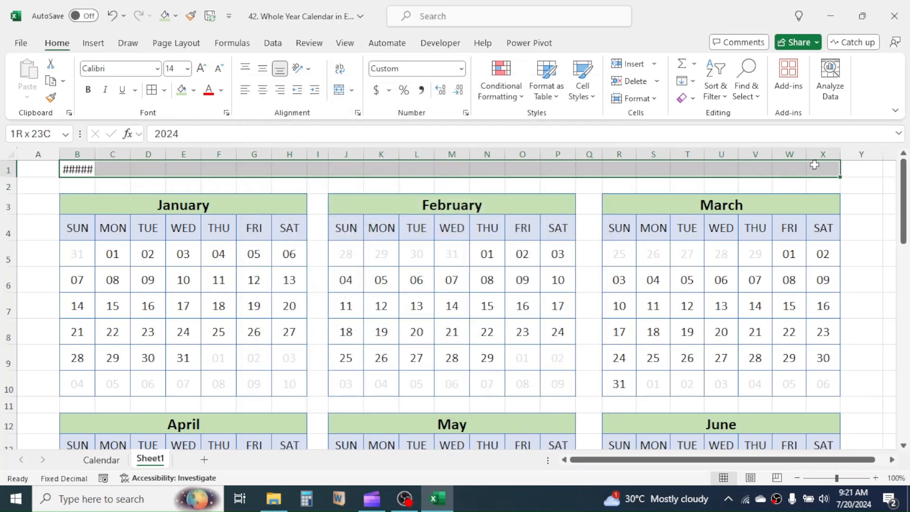
{"action": "left_click", "coordinate": [339, 90]}
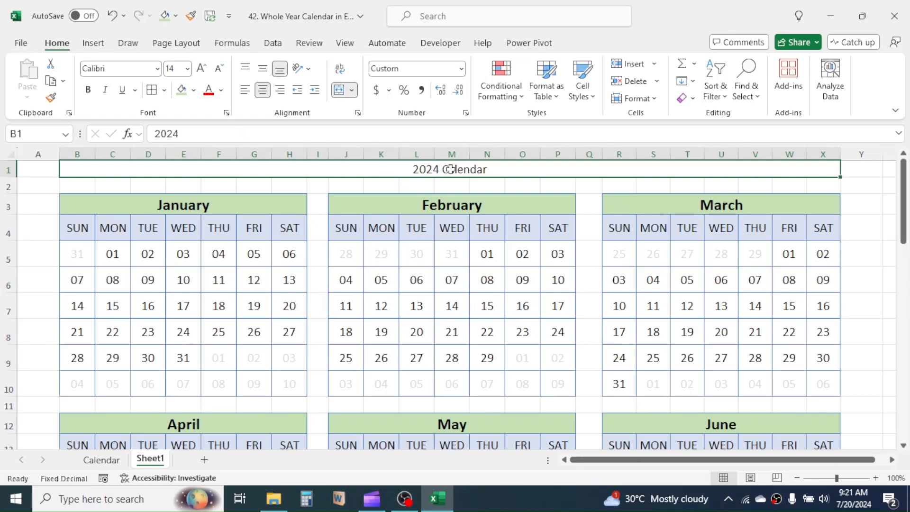
{"action": "left_click", "coordinate": [207, 70]}
{"action": "left_click", "coordinate": [207, 70]}
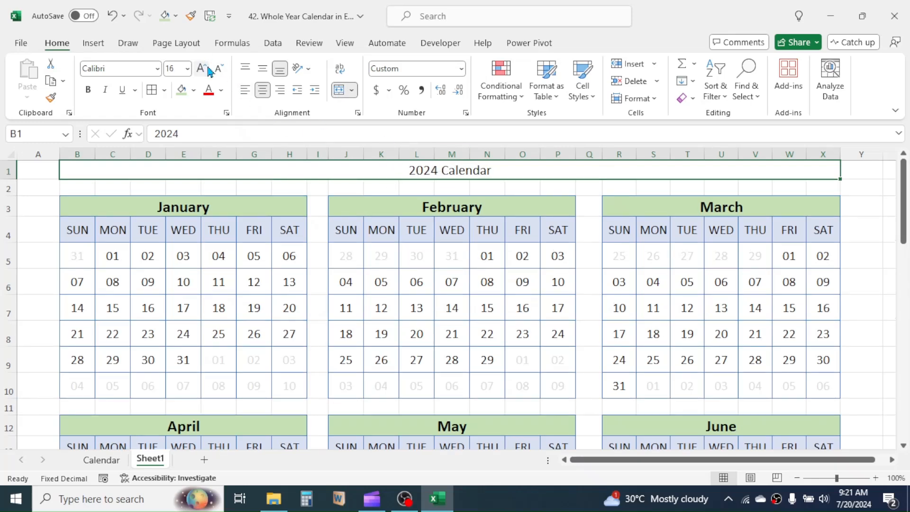
{"action": "left_click", "coordinate": [207, 70]}
{"action": "left_click", "coordinate": [207, 69]}
{"action": "left_click", "coordinate": [206, 69]}
{"action": "left_click", "coordinate": [206, 69]}
{"action": "left_click", "coordinate": [206, 70]}
{"action": "left_click", "coordinate": [207, 70]}
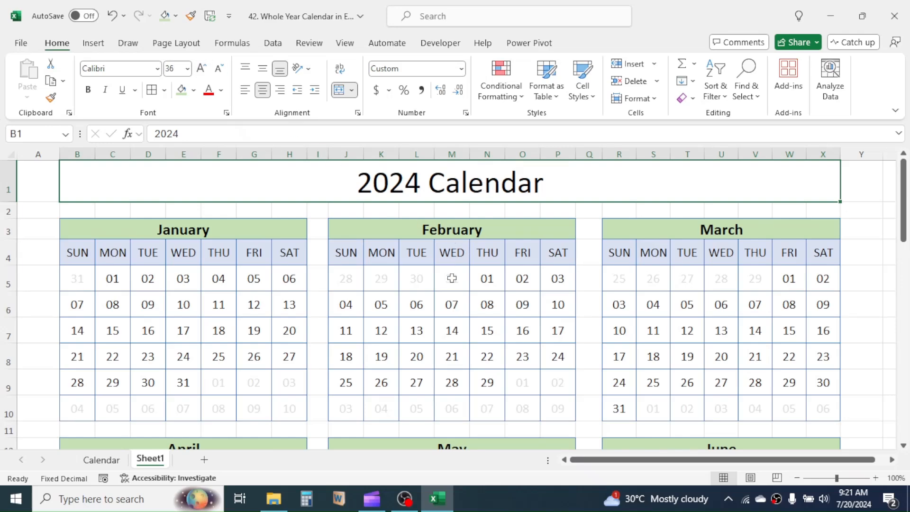
- Change the year in the merged title cell B1 to 2025
{"action": "key", "text": "F2"}
{"action": "key", "text": "BackSpace"}
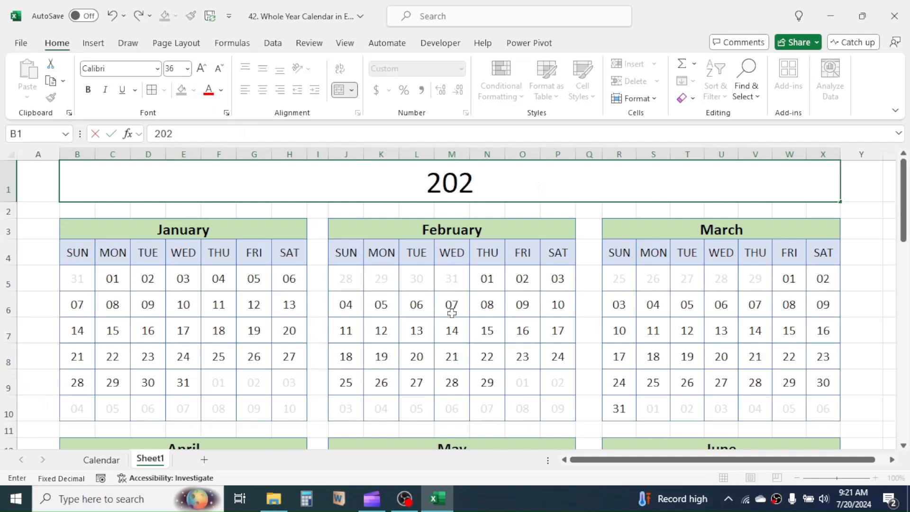
{"action": "type", "text": "5"}
{"action": "key", "text": "Return"}
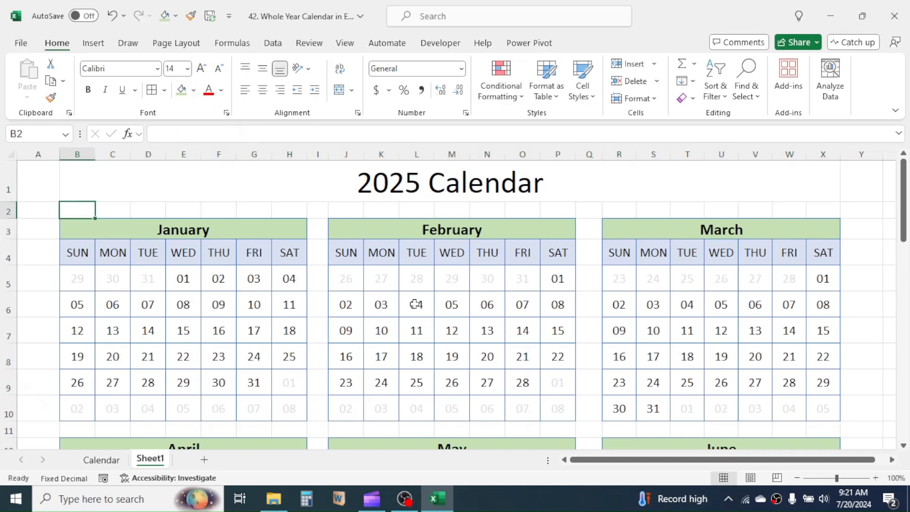
- Apply a red font to the Saturday columns of the January, February and March blocks, headers included
{"action": "mouse_move", "coordinate": [903, 204]}
{"action": "left_mouse_down"}
{"action": "mouse_move", "coordinate": [903, 212]}
{"action": "mouse_move", "coordinate": [903, 204]}
{"action": "left_mouse_up"}
{"action": "left_click_drag", "start_coordinate": [289, 253], "coordinate": [289, 408]}
{"action": "left_click", "coordinate": [221, 90]}
{"action": "left_click", "coordinate": [220, 266]}
{"action": "left_click_drag", "start_coordinate": [558, 252], "coordinate": [555, 408]}
{"action": "key", "text": "F4"}
{"action": "left_click_drag", "start_coordinate": [823, 253], "coordinate": [823, 408]}
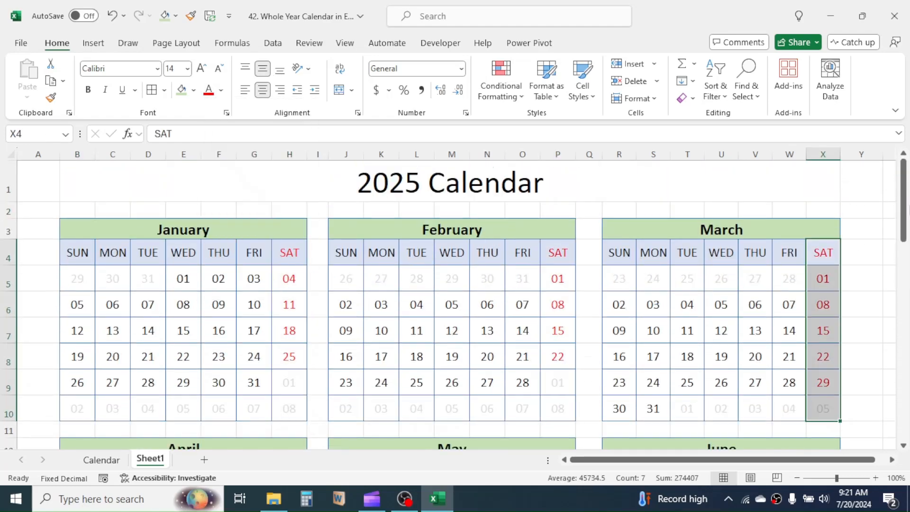
{"action": "key", "text": "F4"}
- Apply the same red font to the Saturday columns in the April to June row of blocks
{"action": "scroll", "coordinate": [806, 304], "scroll_direction": "down", "scroll_amount": 4}
{"action": "left_click_drag", "start_coordinate": [289, 198], "coordinate": [297, 343]}
{"action": "key", "text": "F4"}
{"action": "left_click_drag", "start_coordinate": [826, 274], "coordinate": [825, 351]}
{"action": "key", "text": "F4"}
- Apply the same red font to the Saturday columns of the July, August and September blocks
{"action": "scroll", "coordinate": [805, 332], "scroll_direction": "down", "scroll_amount": 3}
{"action": "left_click_drag", "start_coordinate": [288, 242], "coordinate": [290, 404]}
{"action": "key", "text": "F4"}
{"action": "left_click_drag", "start_coordinate": [557, 242], "coordinate": [554, 404]}
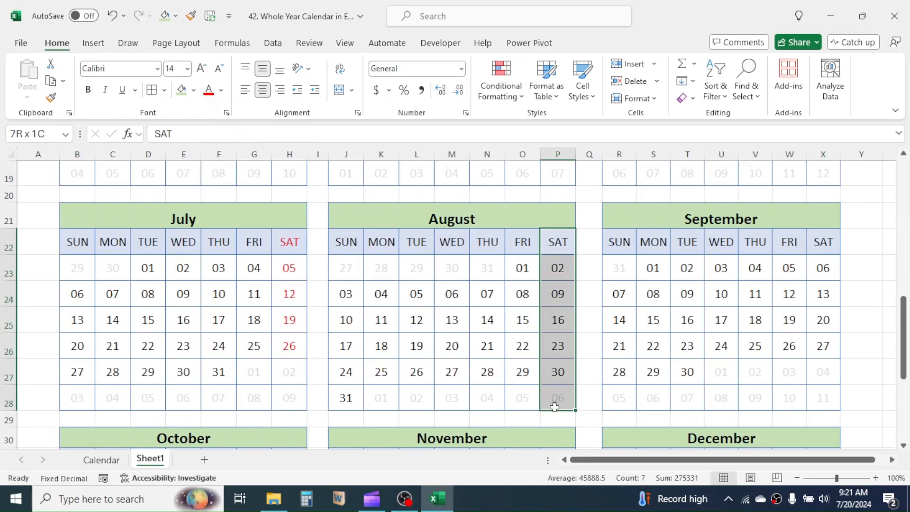
{"action": "key", "text": "F4"}
{"action": "left_click_drag", "start_coordinate": [823, 243], "coordinate": [823, 404]}
{"action": "key", "text": "F4"}
- Apply the same red font to the Saturday columns in the October to December row of blocks
{"action": "left_click_drag", "start_coordinate": [557, 264], "coordinate": [557, 419]}
{"action": "key", "text": "F4"}
{"action": "left_click_drag", "start_coordinate": [823, 264], "coordinate": [824, 411]}
{"action": "left_click_drag", "start_coordinate": [904, 398], "coordinate": [903, 199]}
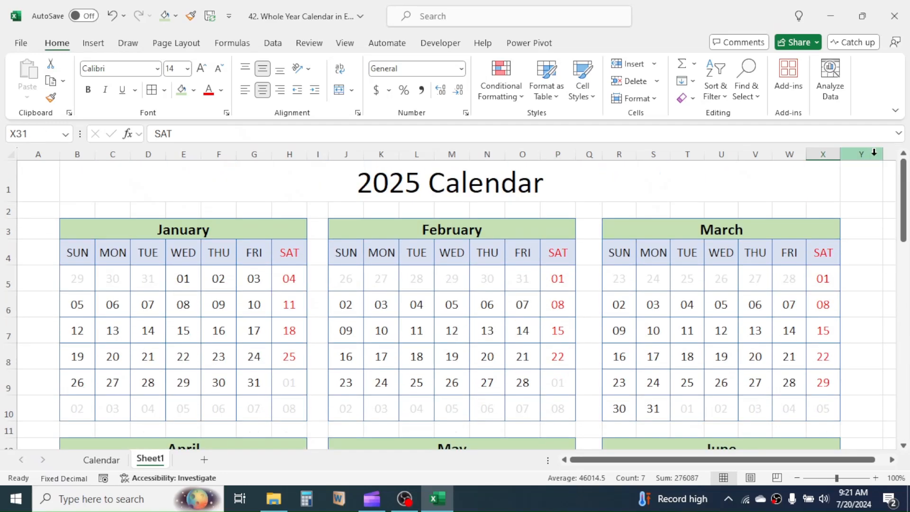
{"action": "left_click", "coordinate": [861, 179]}
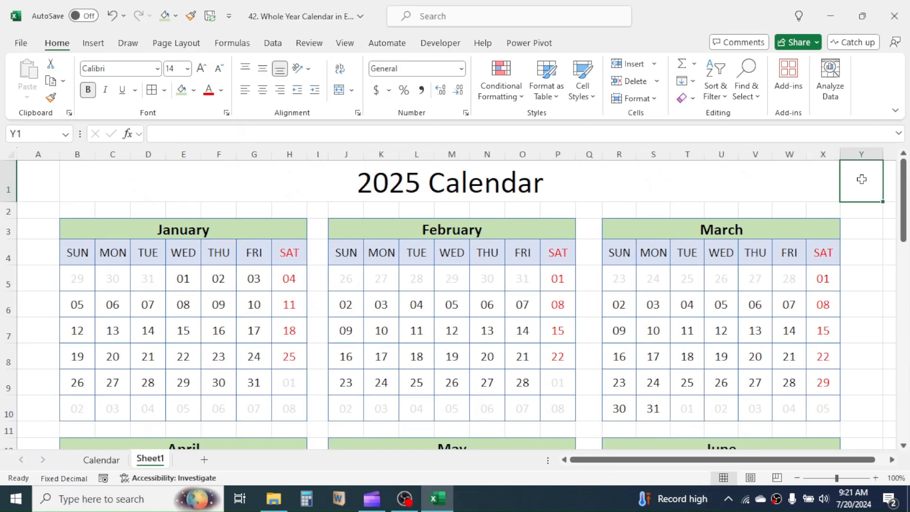